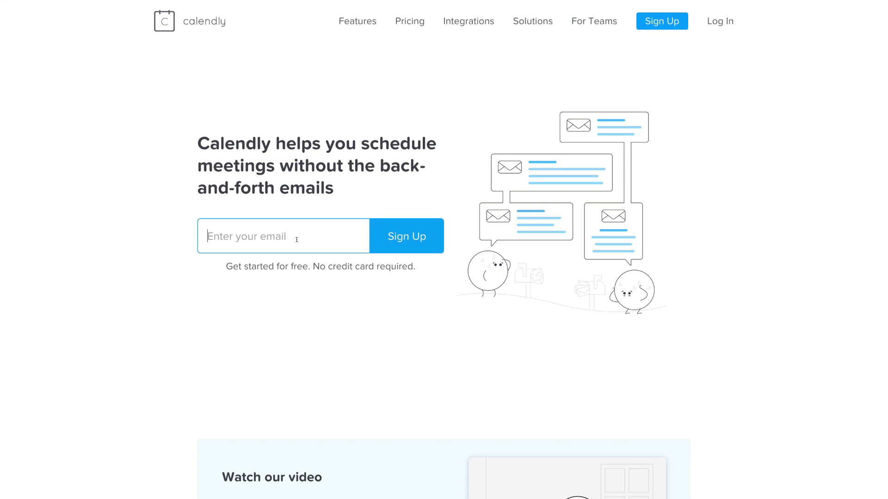
Step: Sign up with the email, full name and a password, then log in after confirming the email
key("ctrl+v")
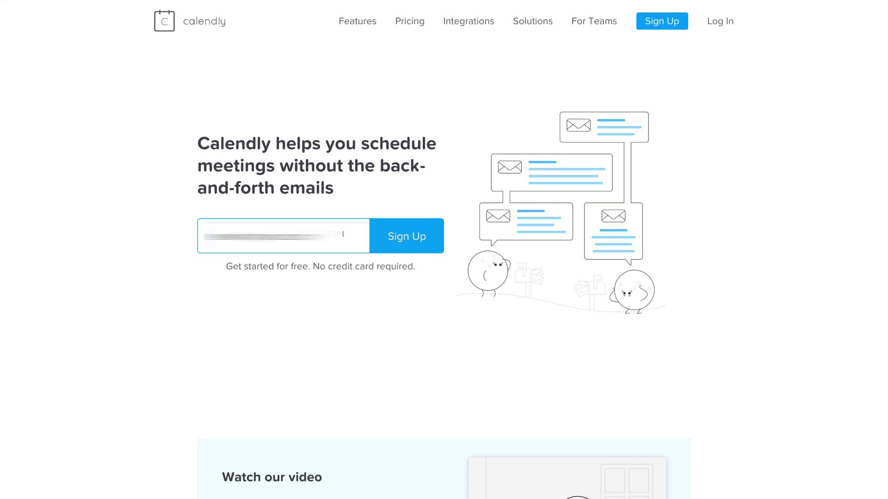
left_click(413, 249)
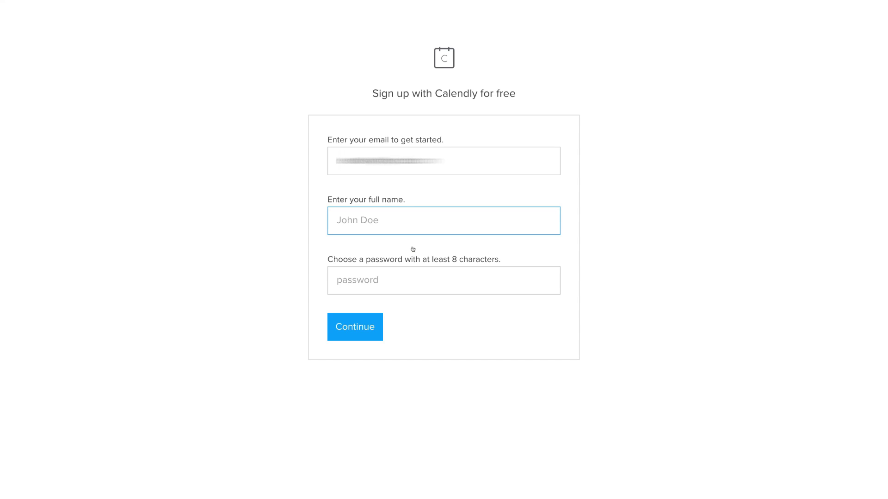
type("Stewart Gauld")
left_click(409, 286)
key("ctrl+v")
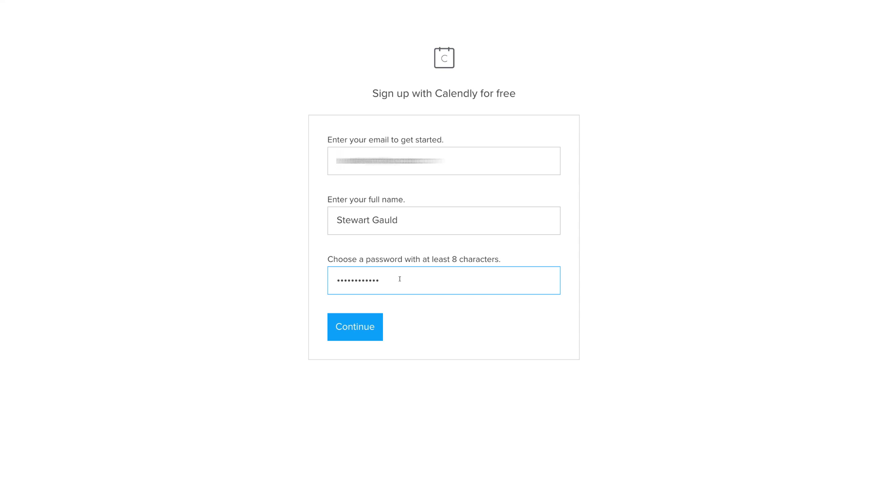
left_click(372, 328)
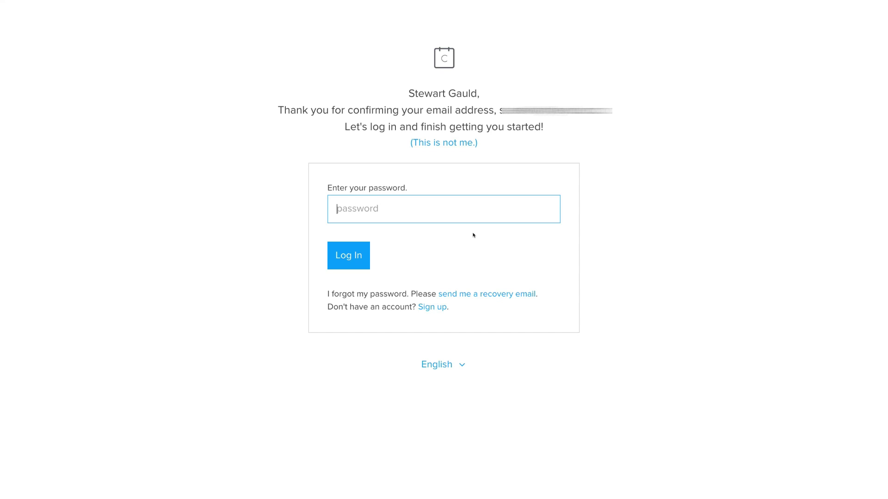
type("••••••••••••")
left_click(357, 260)
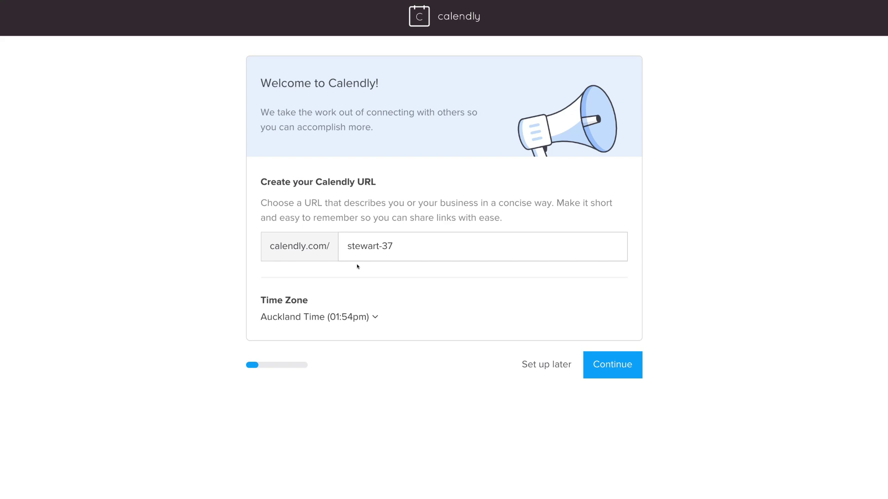
Step: Skip the custom URL and calendar connection steps of onboarding
left_click(545, 365)
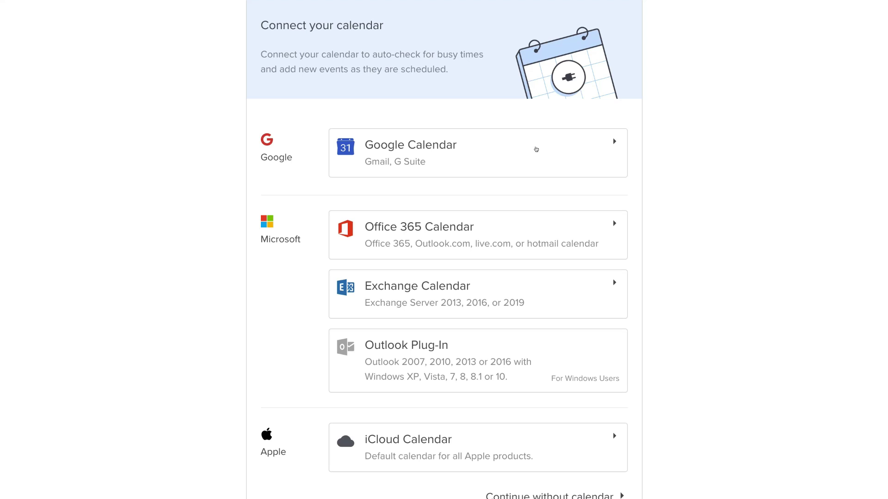
scroll(671, 354, "down", 1)
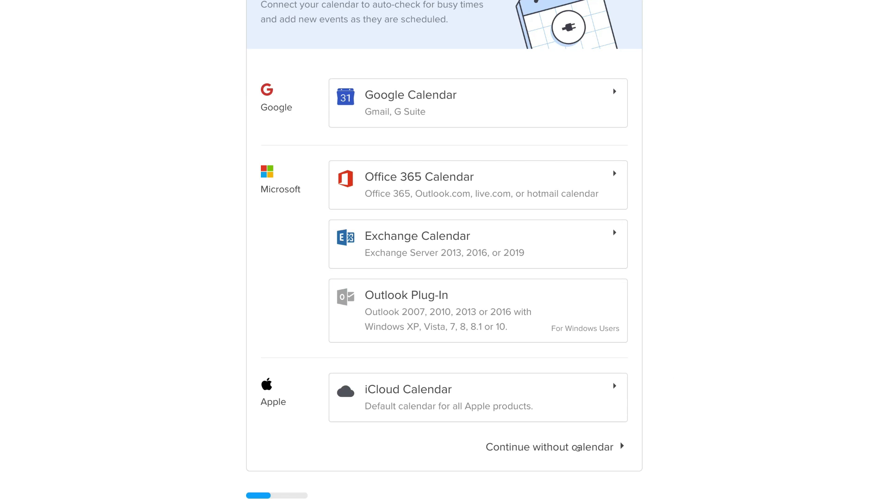
left_click(579, 447)
scroll(707, 289, "up", 1)
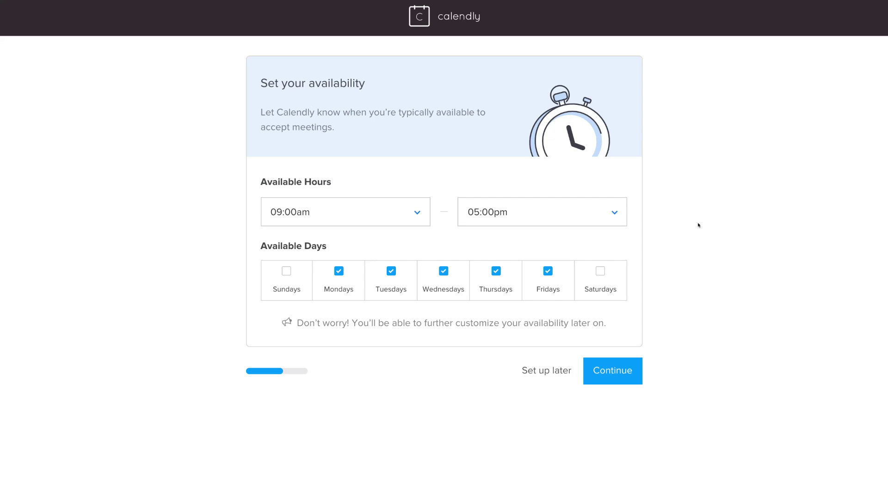
Step: Keep 09:00am–05:00pm Monday–Friday availability and finish onboarding with the Sales + Marketing role
left_click(623, 380)
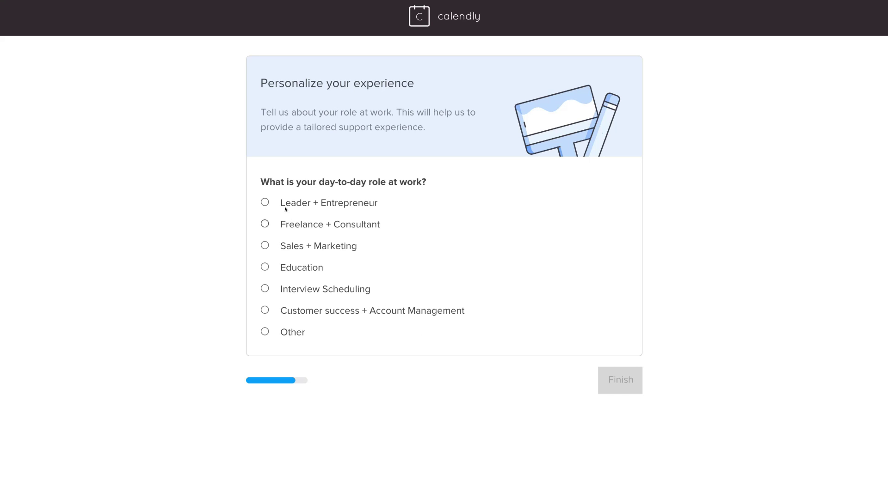
left_click(263, 246)
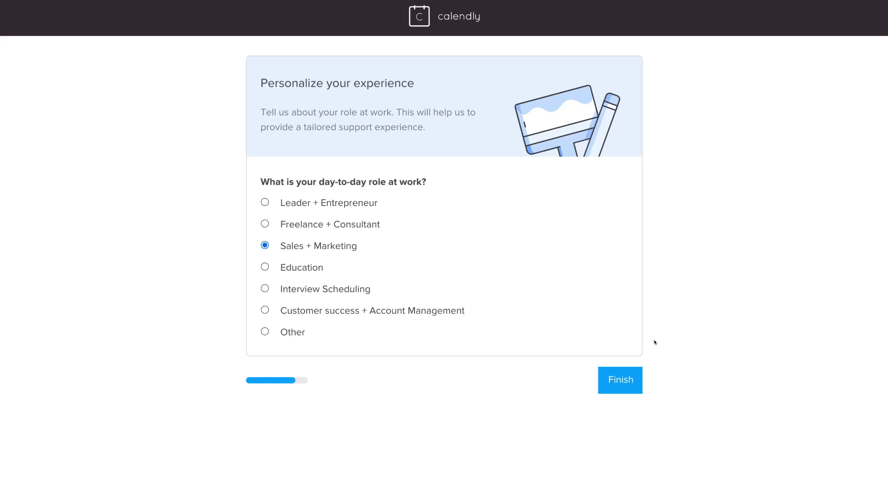
left_click(627, 379)
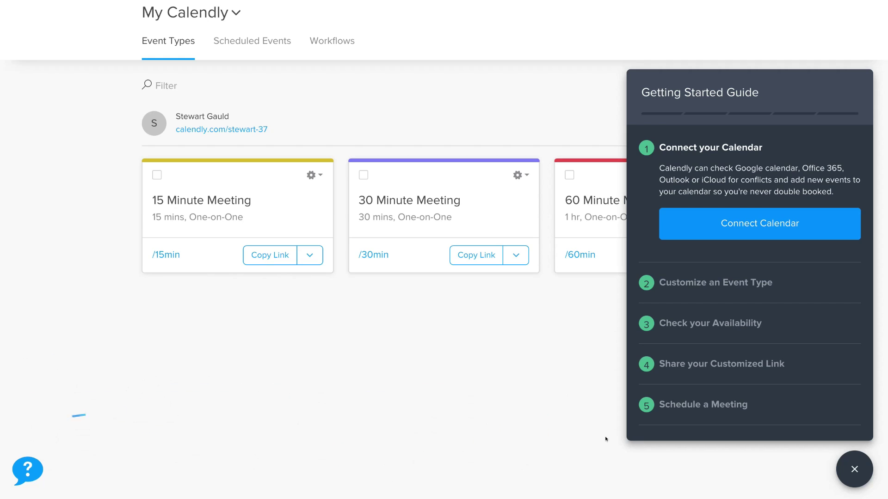
Step: Close the Getting Started Guide and show the Account menu
left_click(846, 463)
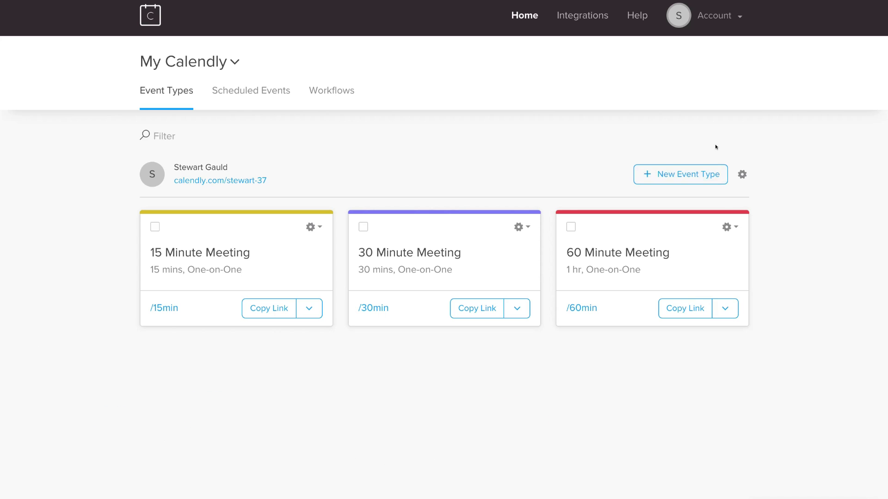
left_click(716, 24)
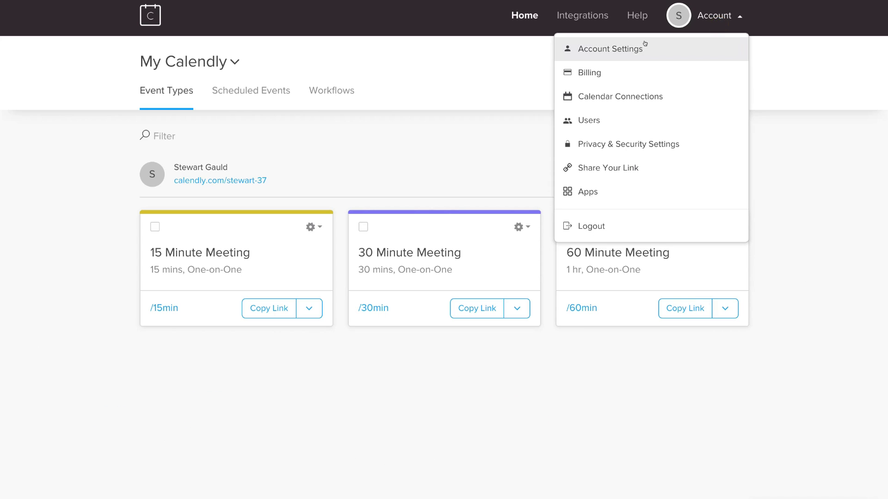
Step: Open Account Settings and review the Profile's welcome message, English language, DD/MM/YYYY and 12h formats
left_click(629, 42)
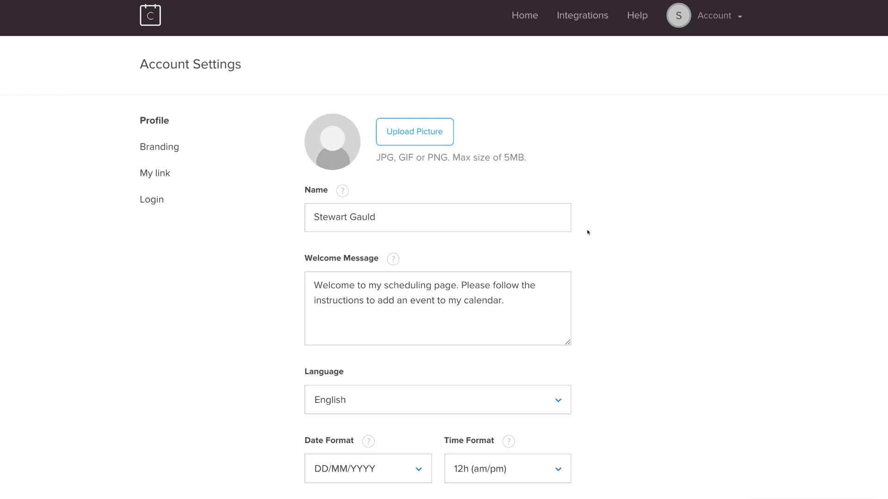
scroll(587, 232, "down", 5)
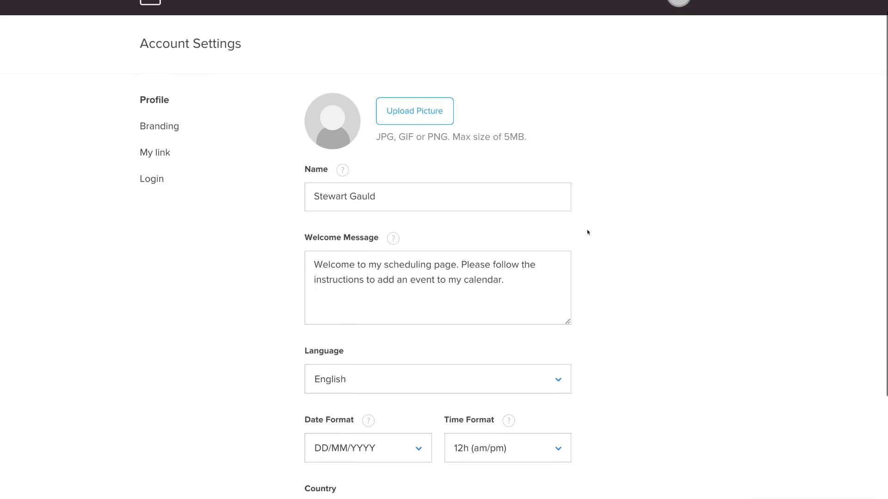
scroll(587, 232, "up", 5)
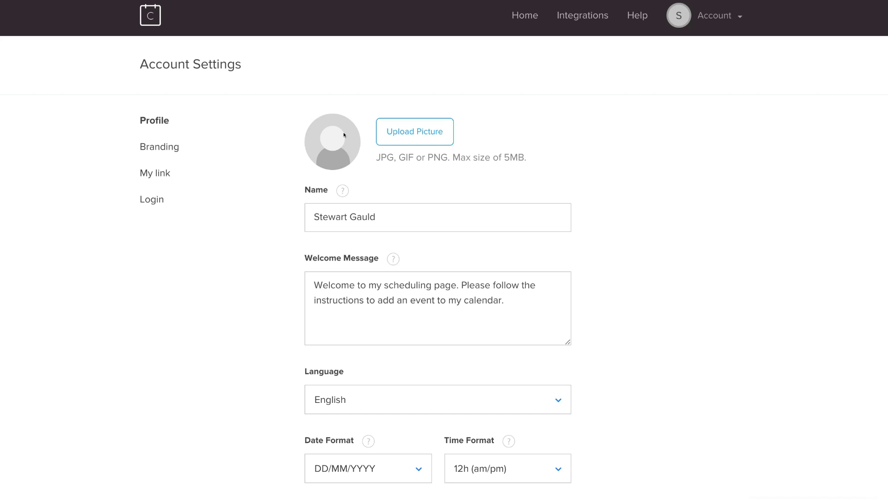
scroll(624, 182, "down", 10)
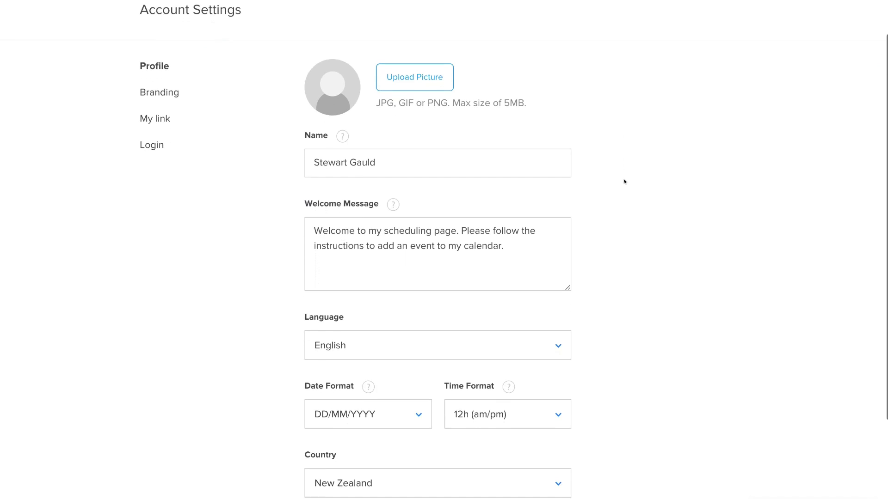
scroll(624, 182, "up", 10)
scroll(625, 181, "down", 1)
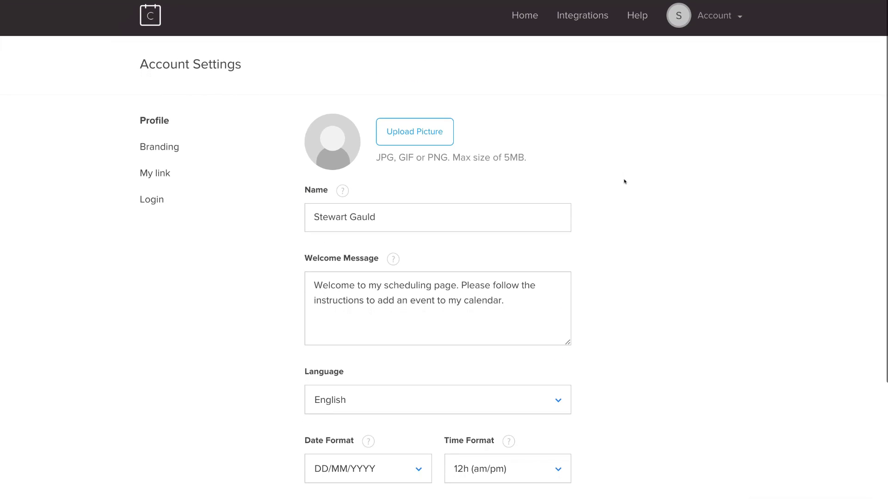
Step: Upload the portrait image as profile picture, centring the crop circle on the face
left_click(440, 137)
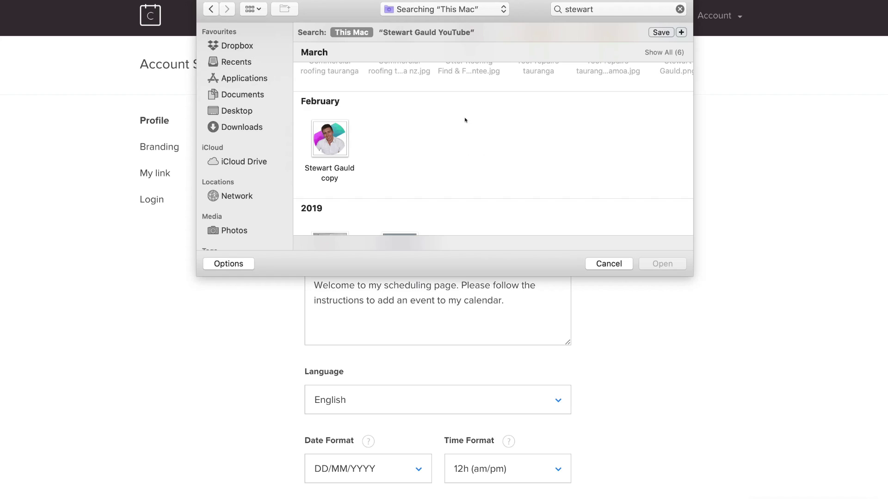
left_click(335, 134)
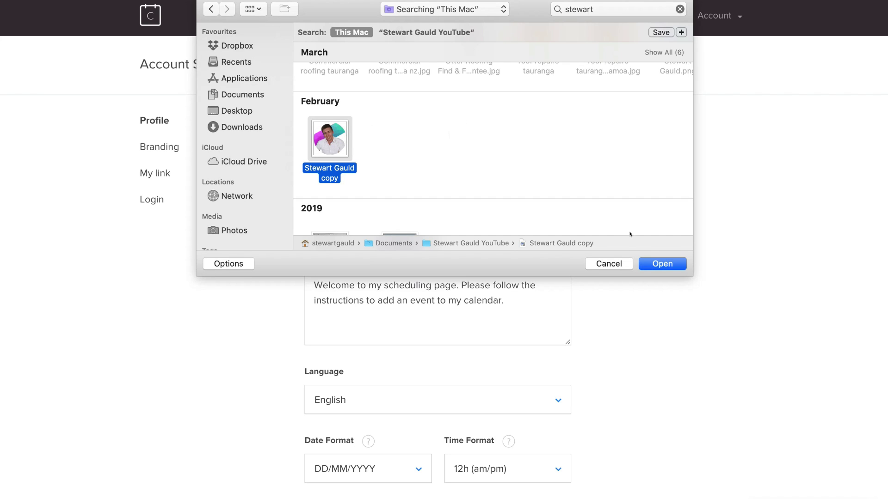
left_click(651, 262)
left_click_drag(421, 178, 420, 161)
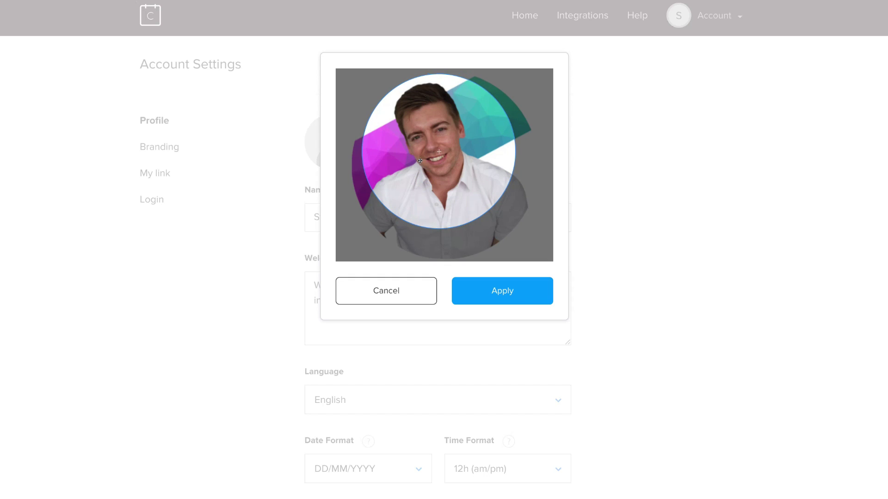
left_click(527, 293)
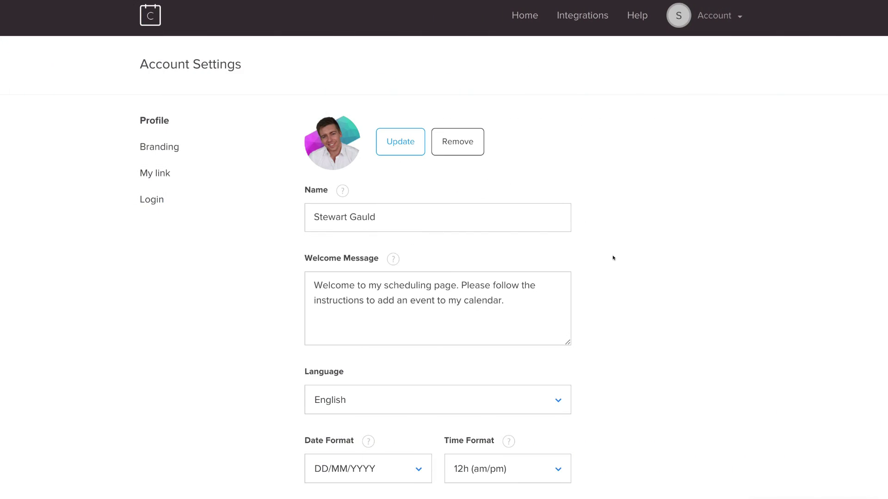
Step: Save the Profile settings with country New Zealand and Auckland time zone
scroll(613, 258, "down", 2)
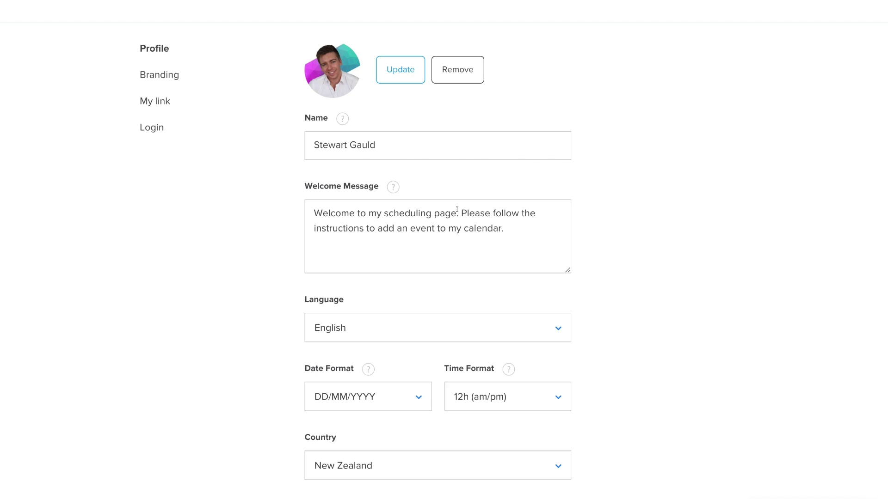
scroll(596, 366, "down", 3)
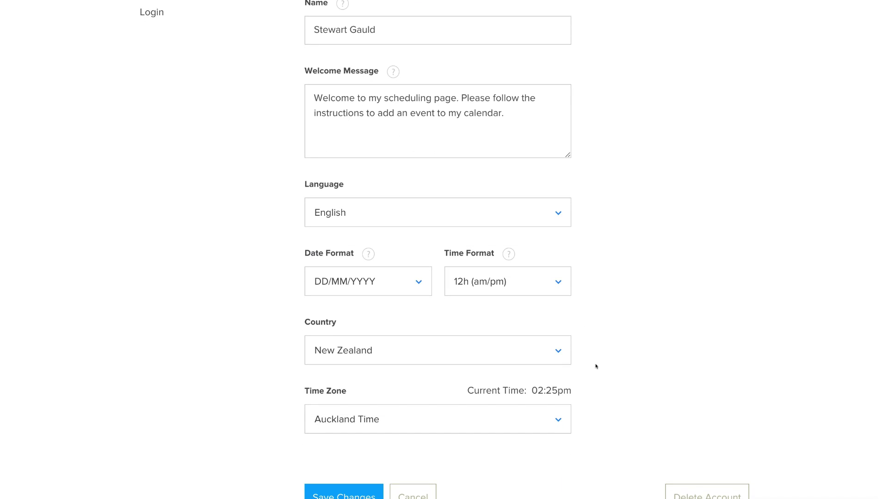
scroll(596, 366, "down", 1)
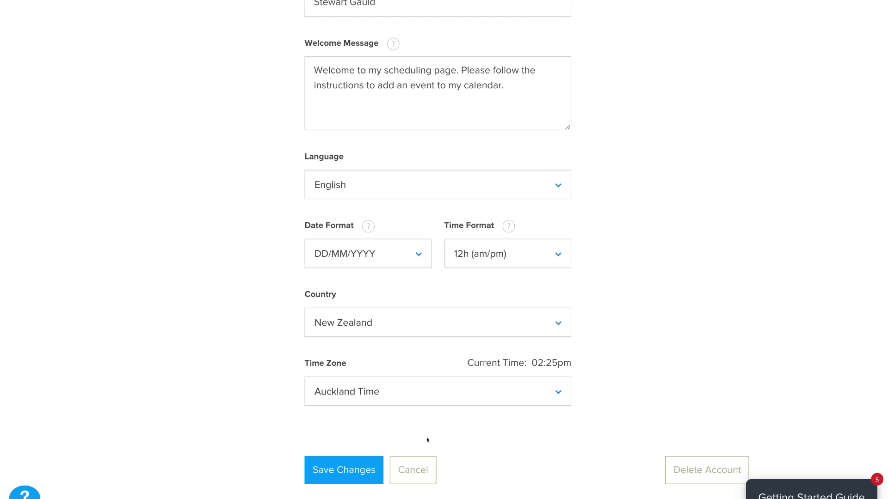
left_click(361, 467)
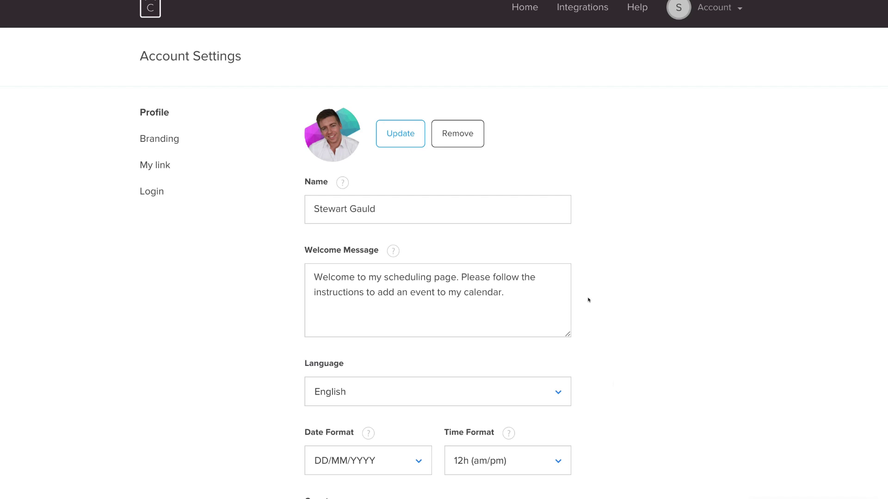
Step: Upload the Syndeo Media web design logo in Branding, widening the crop to the whole logo
left_click(172, 140)
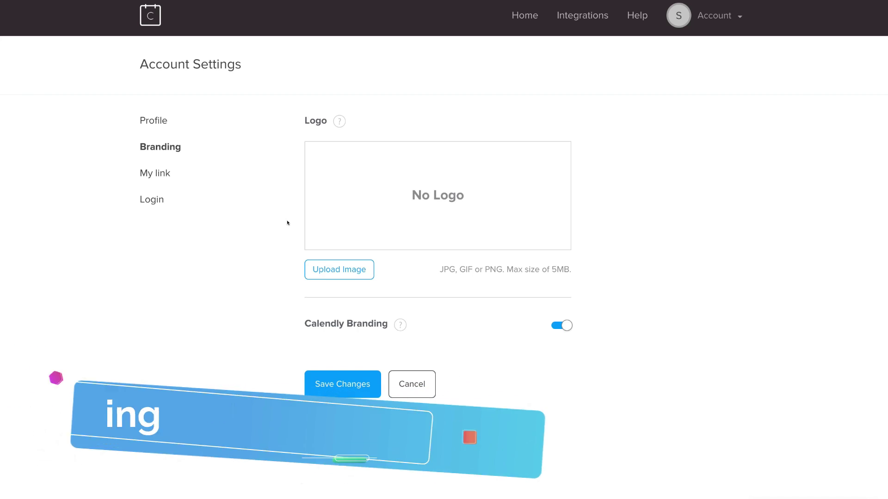
left_click(326, 272)
left_click(553, 109)
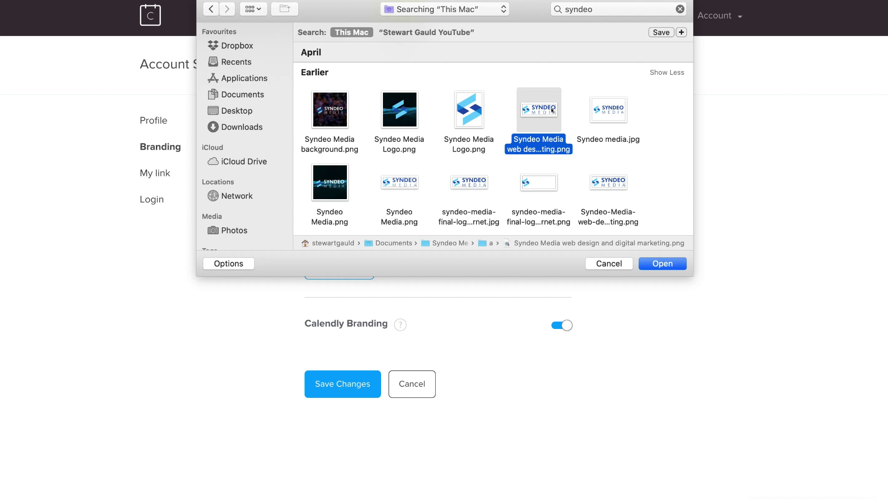
left_click(658, 264)
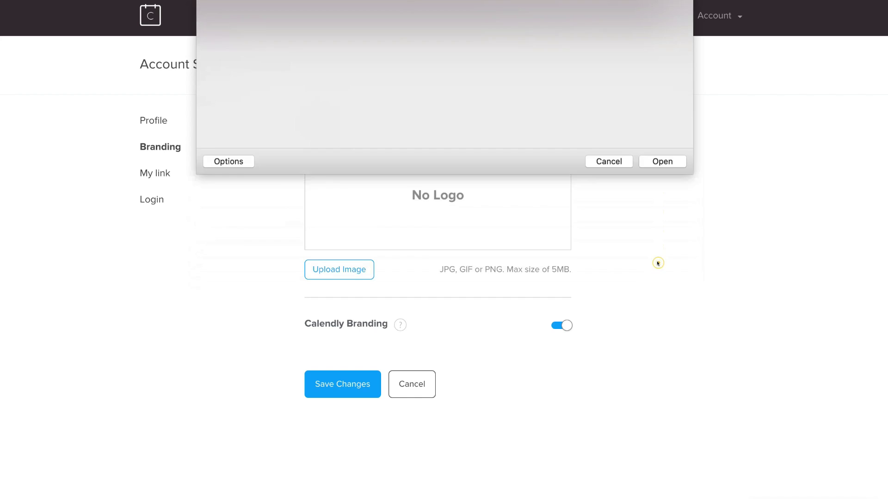
left_click_drag(522, 129, 572, 138)
left_click_drag(360, 71, 339, 64)
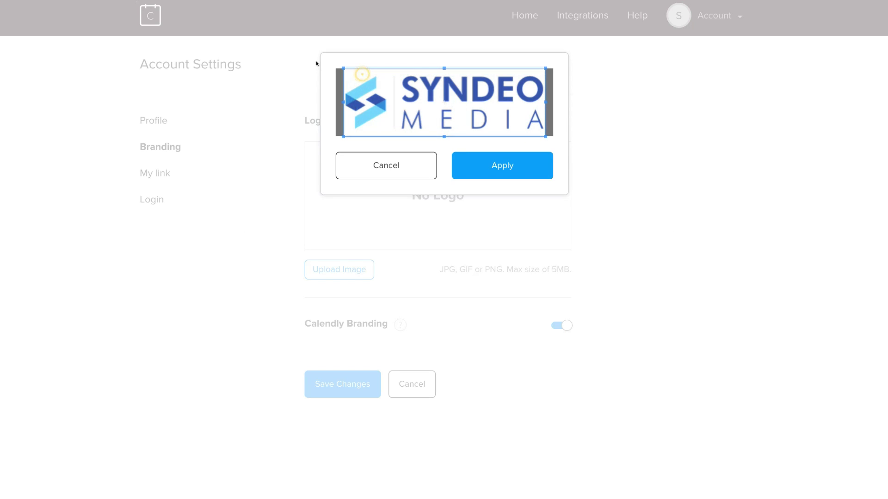
left_click(484, 161)
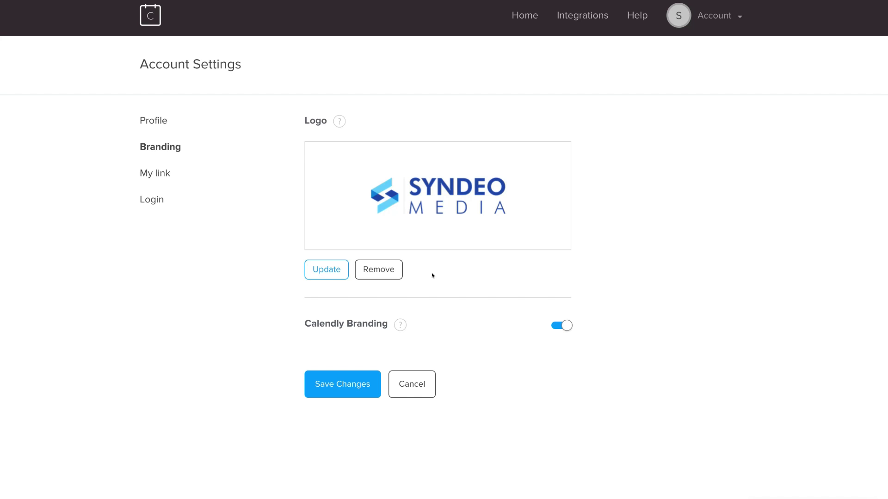
Step: Turn the Calendly Branding switch off
left_click(563, 326)
left_click(562, 325)
left_click(562, 326)
Step: Save the branding, then change My link to calendly.com/syndeomedia and save
left_click(357, 392)
left_click(162, 177)
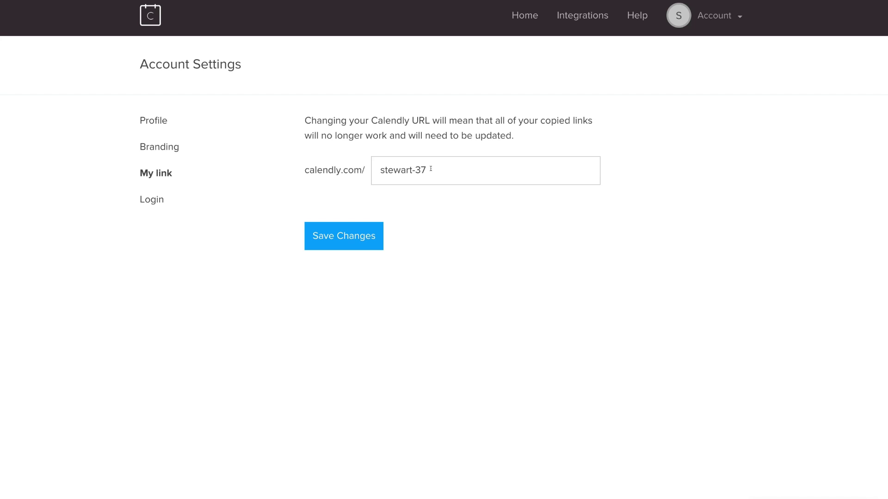
triple_click(431, 168)
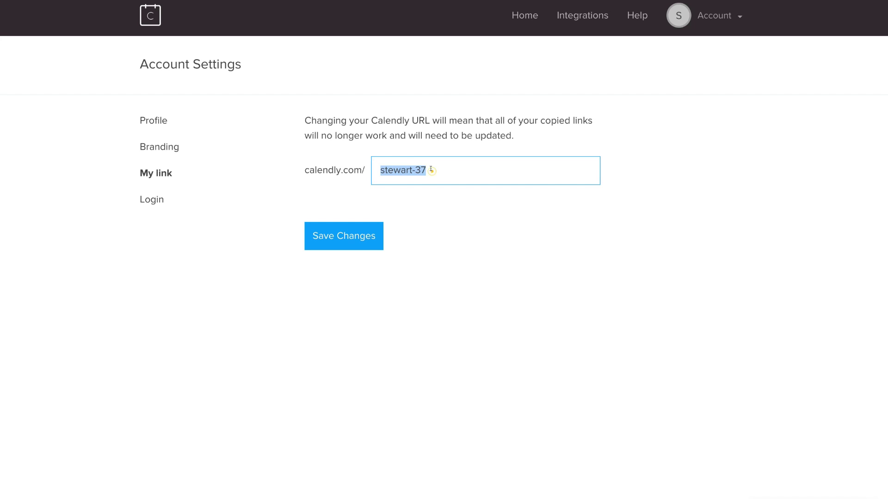
type("syndeomedia")
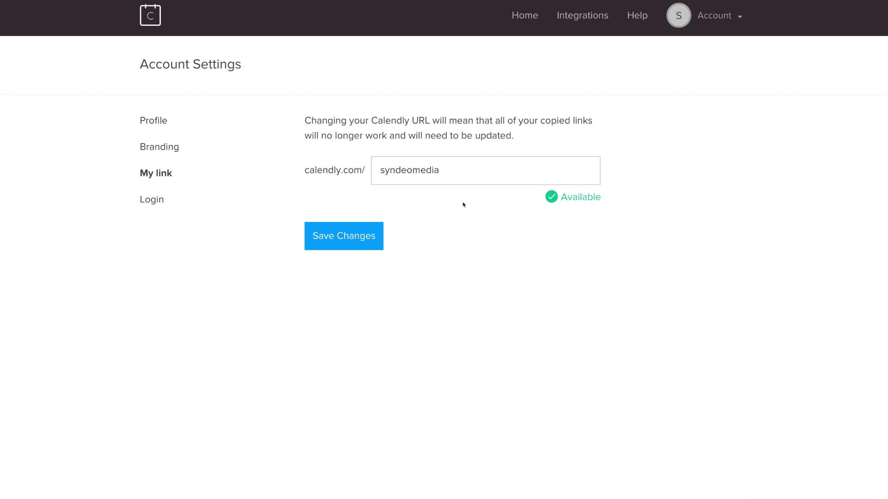
left_click(365, 247)
Step: Go to Calendar Connections from the Account menu
left_click(724, 15)
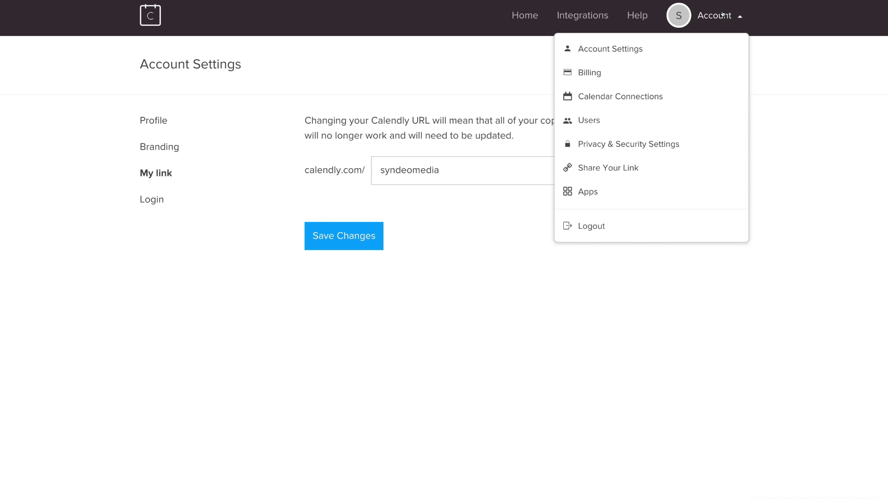
left_click(674, 97)
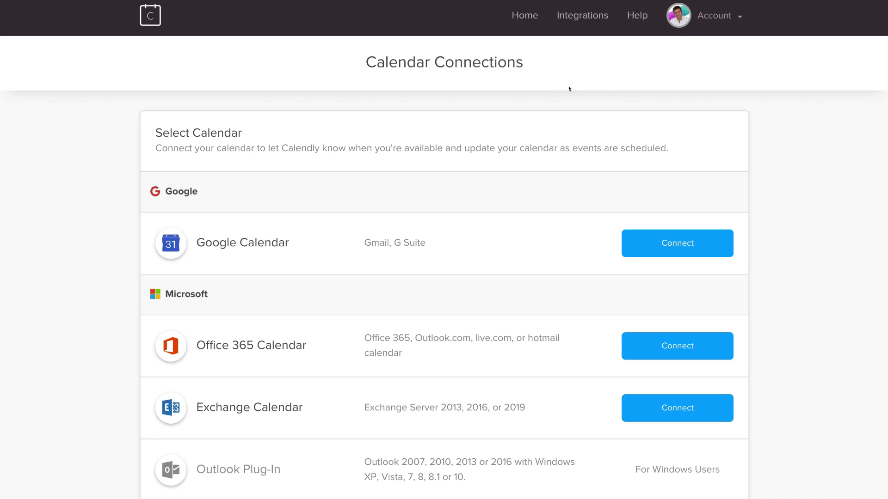
scroll(793, 224, "down", 2)
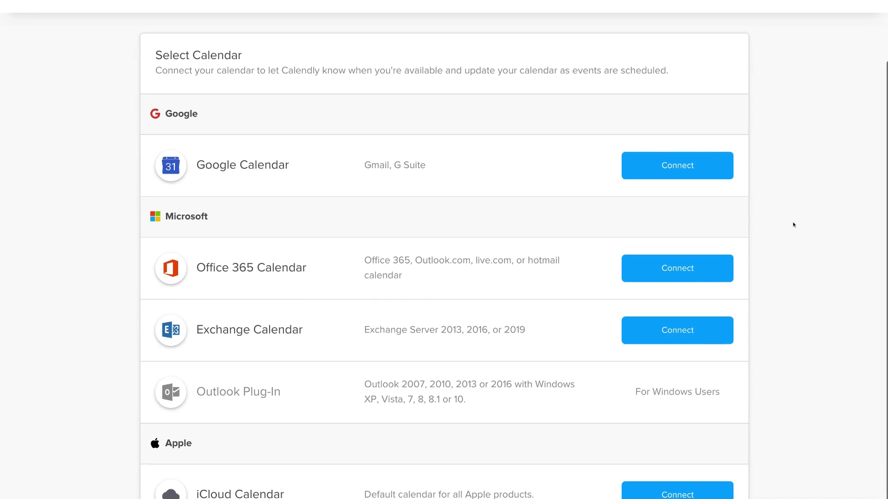
scroll(793, 225, "up", 2)
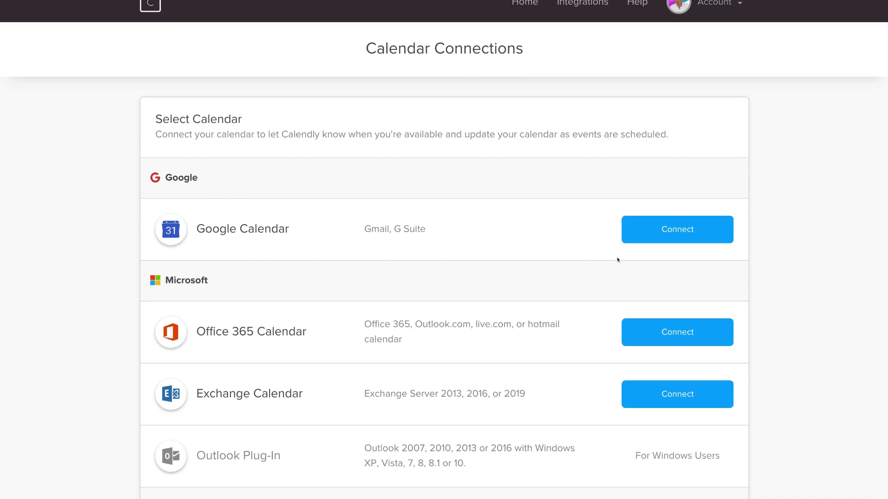
Step: Connect Google Calendar with the chosen Google account, allowing access, then return Home
left_click(640, 234)
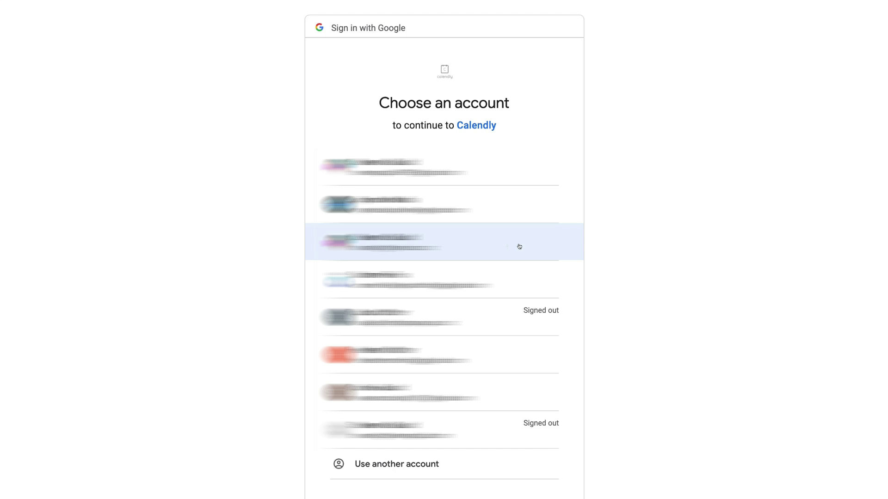
left_click(519, 247)
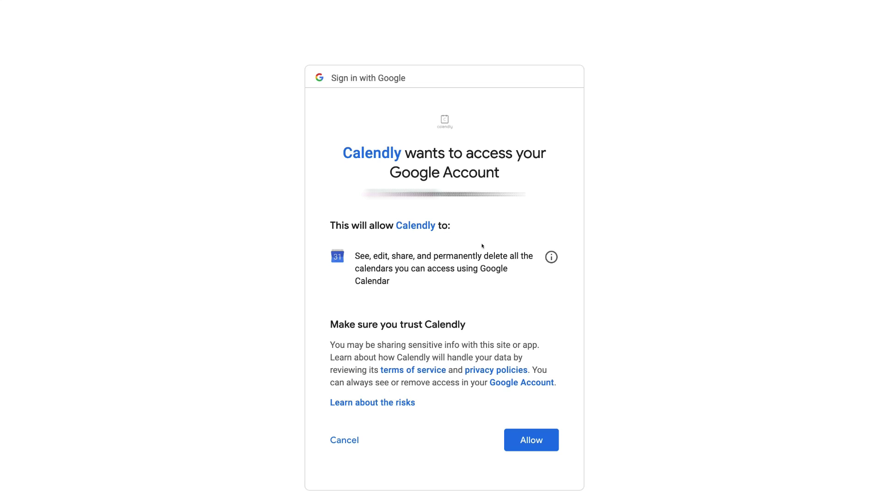
left_click(539, 438)
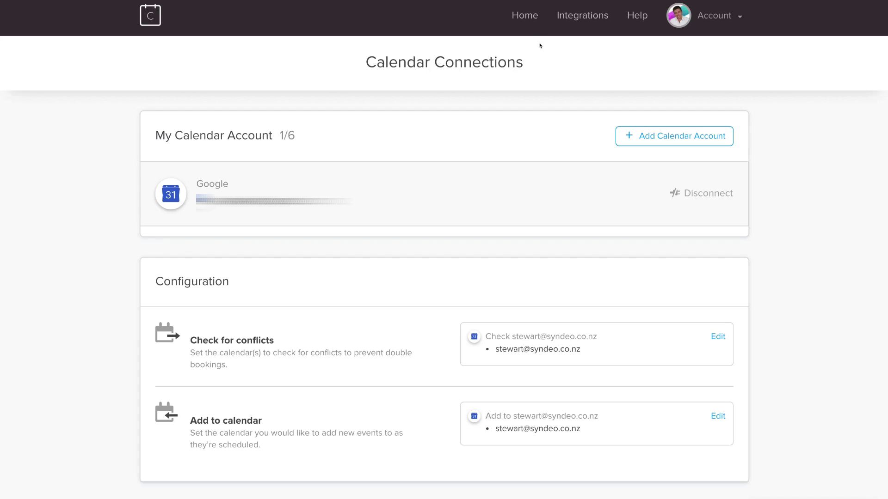
left_click(527, 16)
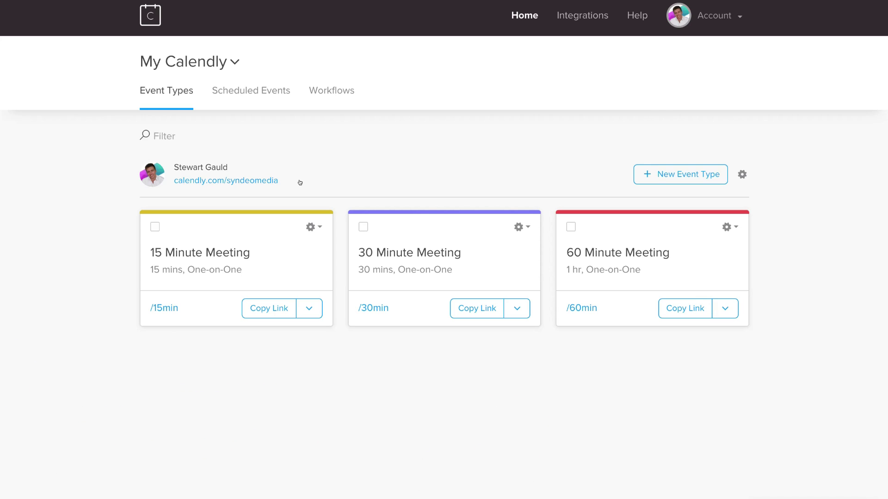
Step: Select the 15, 30 and 60 Minute Meeting event types and delete all three
left_click(264, 181)
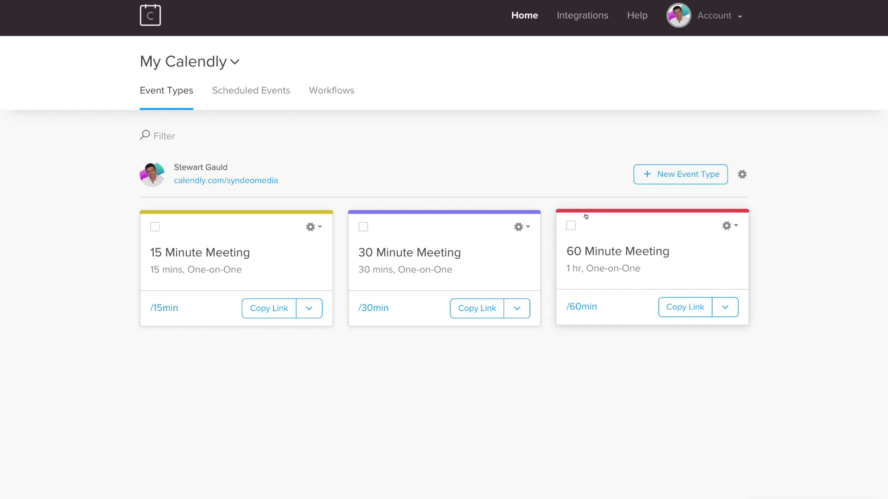
left_click(571, 226)
left_click(363, 225)
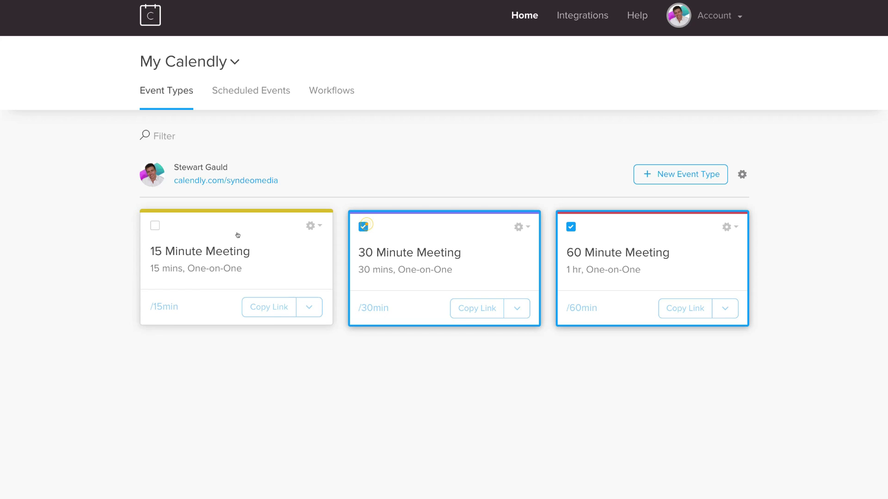
left_click(155, 226)
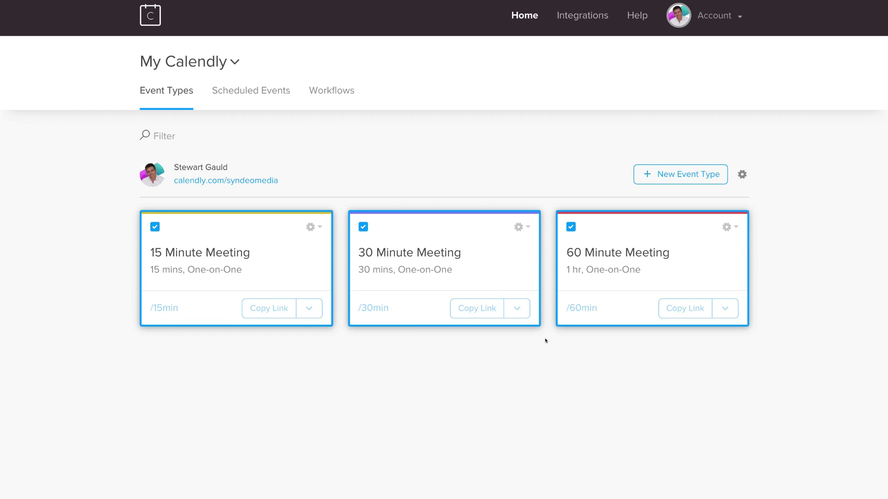
scroll(468, 308, "down", 1)
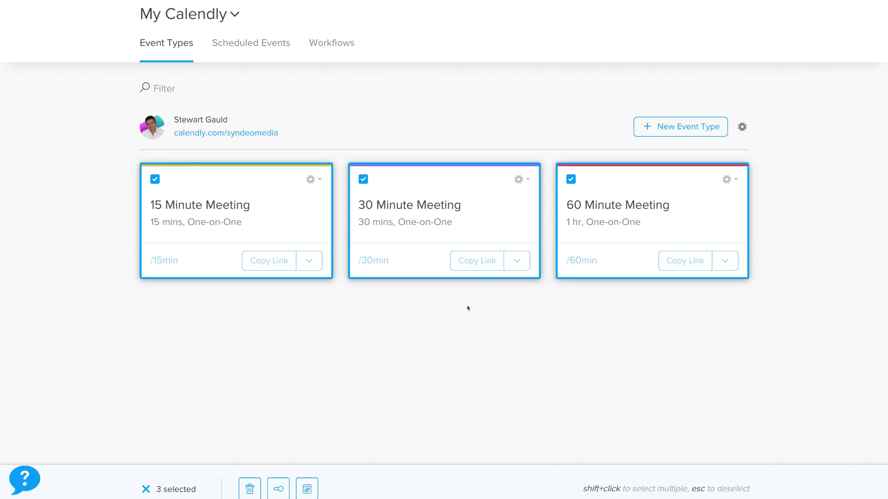
left_click(250, 488)
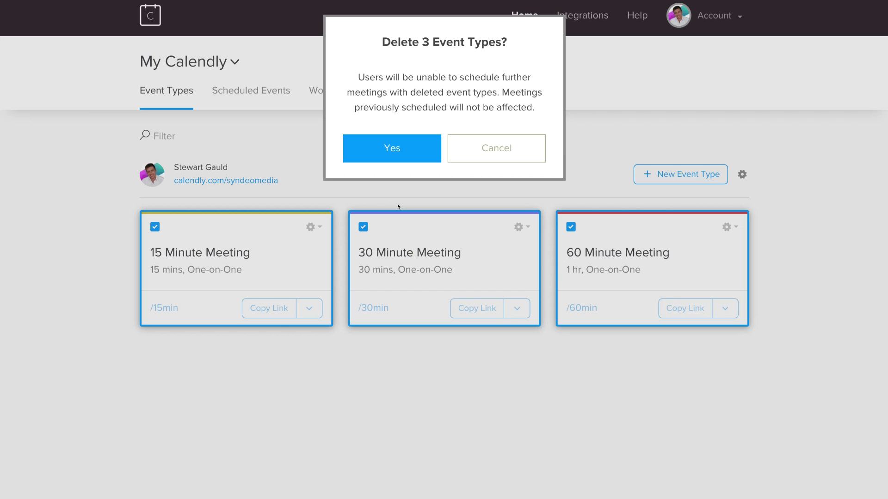
left_click(398, 148)
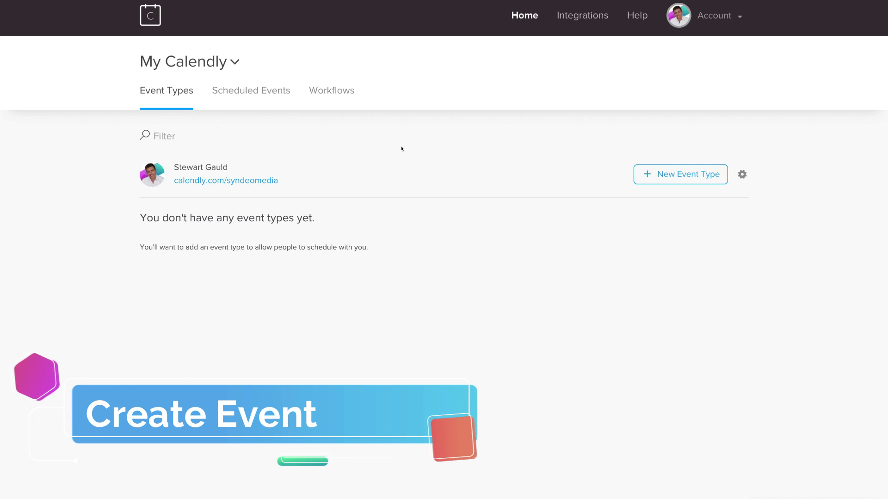
Step: Create a new One-on-One event type
left_click(690, 176)
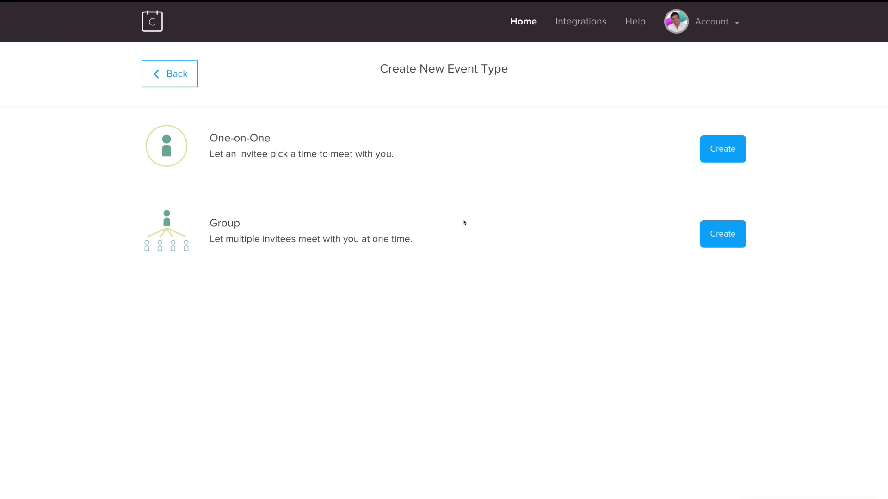
left_click(720, 155)
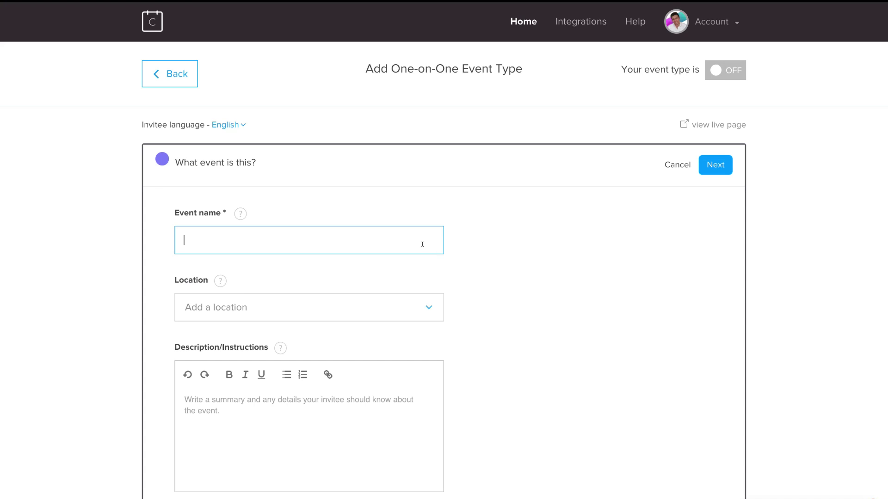
Step: Review the Strategy Session details and open its Google Meet location for editing
scroll(411, 238, "down", 3)
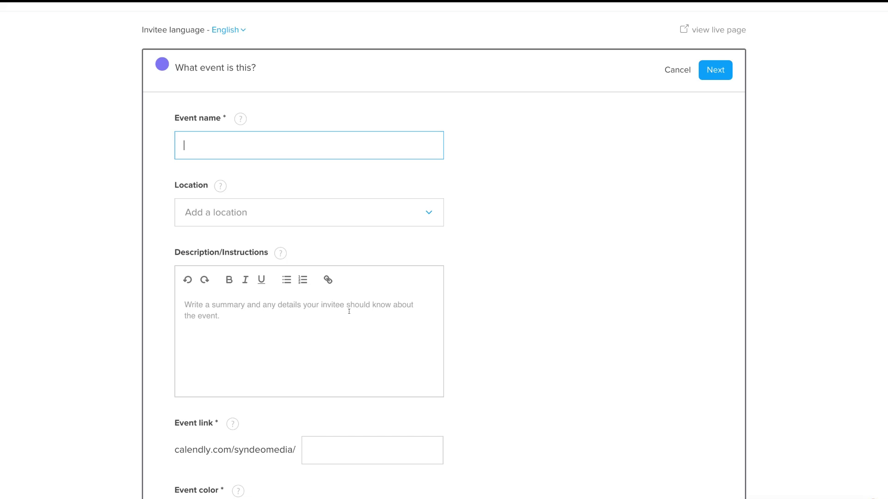
scroll(349, 311, "down", 2)
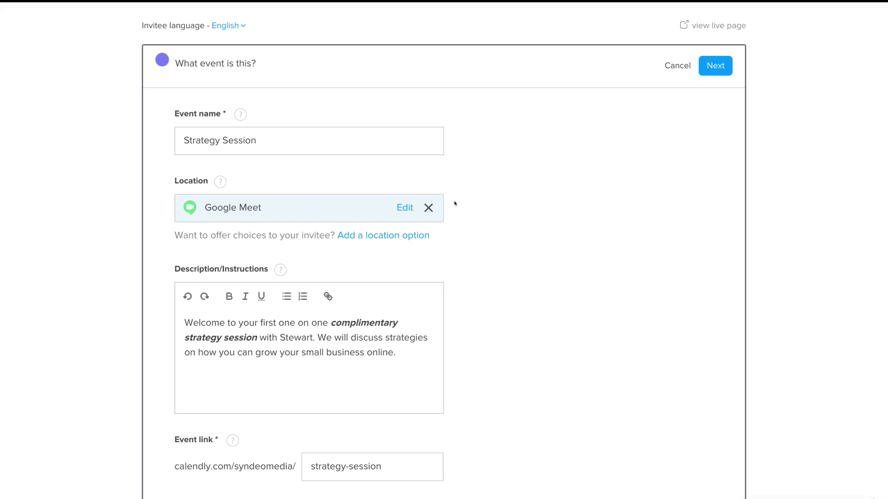
left_click(402, 206)
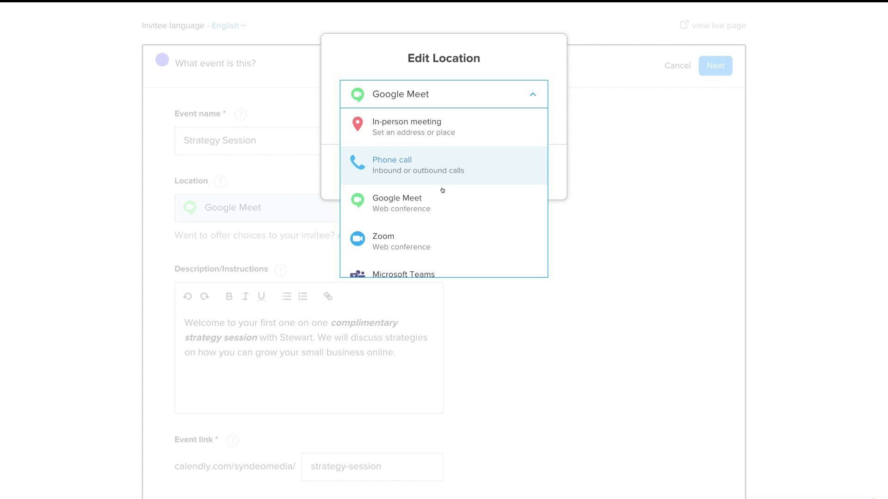
Step: Keep Google Meet as the Strategy Session location and apply the update
scroll(440, 197, "down", 1)
scroll(437, 218, "down", 1)
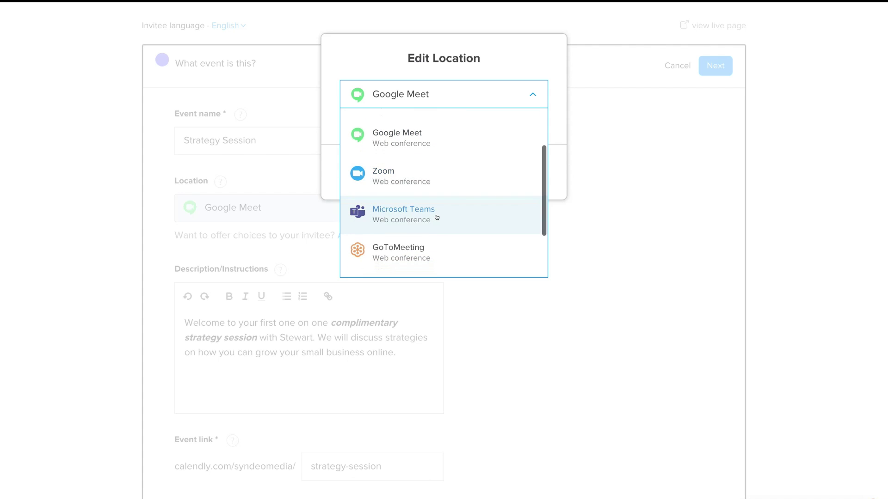
scroll(437, 218, "down", 2)
scroll(437, 217, "up", 4)
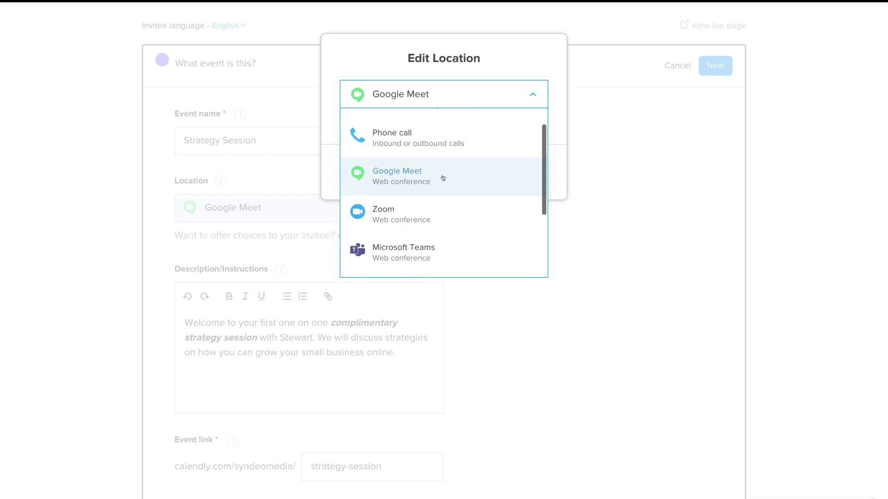
left_click(442, 179)
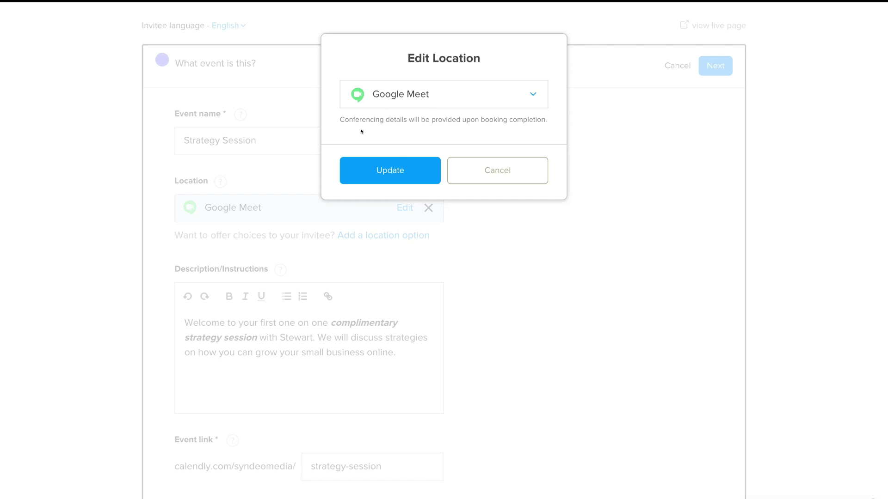
left_click(388, 167)
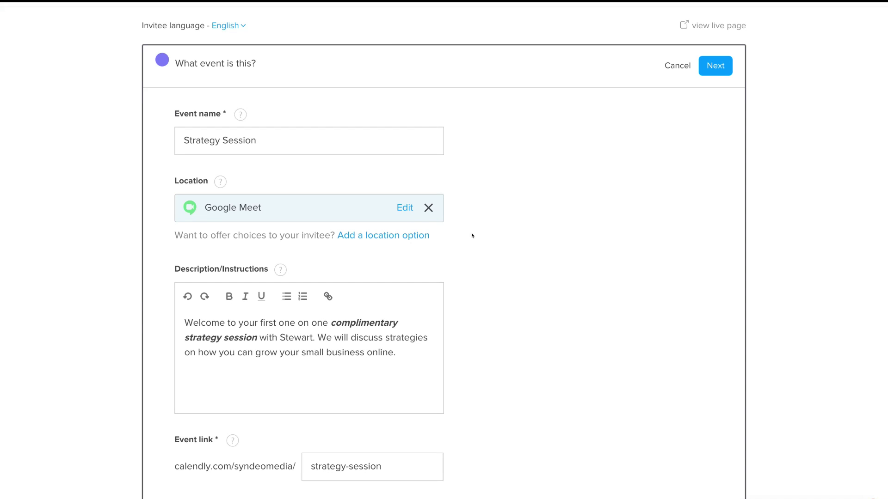
scroll(484, 303, "down", 3)
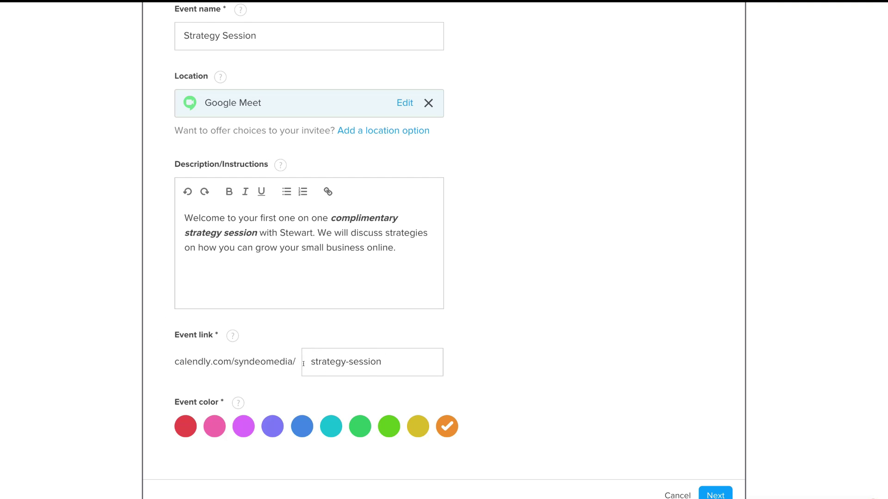
scroll(329, 364, "up", 3)
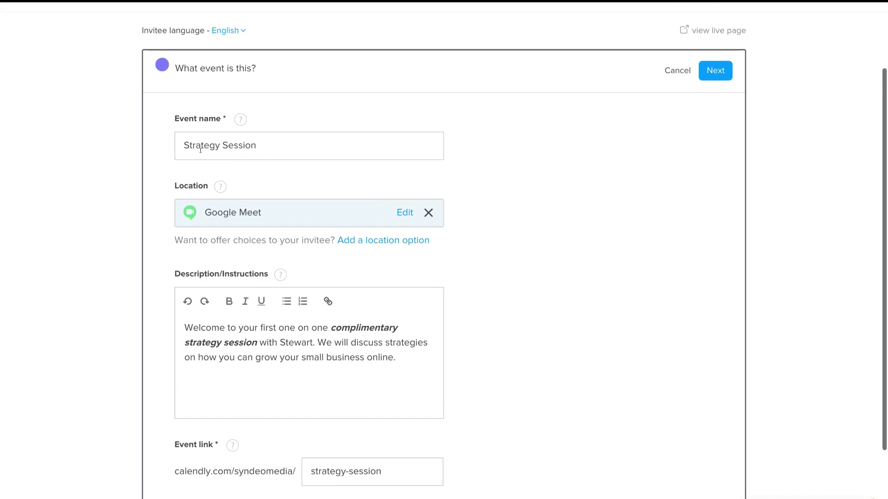
scroll(356, 282, "down", 3)
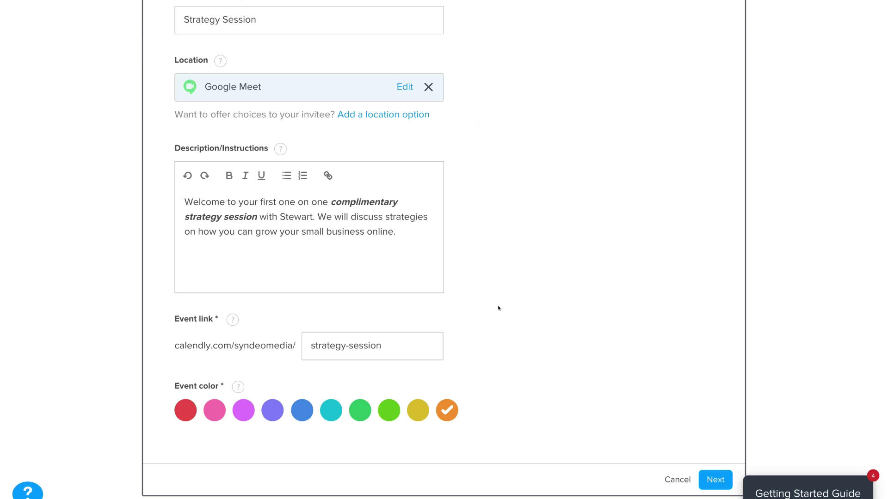
Step: Set a 45-minute duration and check the weekday 9:00a–5:00p availability over 60 days
left_click(712, 479)
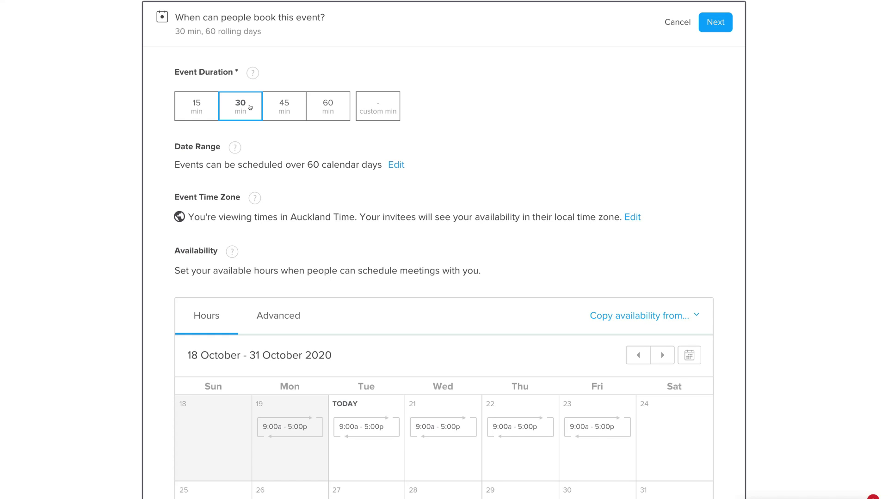
left_click(286, 105)
scroll(496, 266, "down", 3)
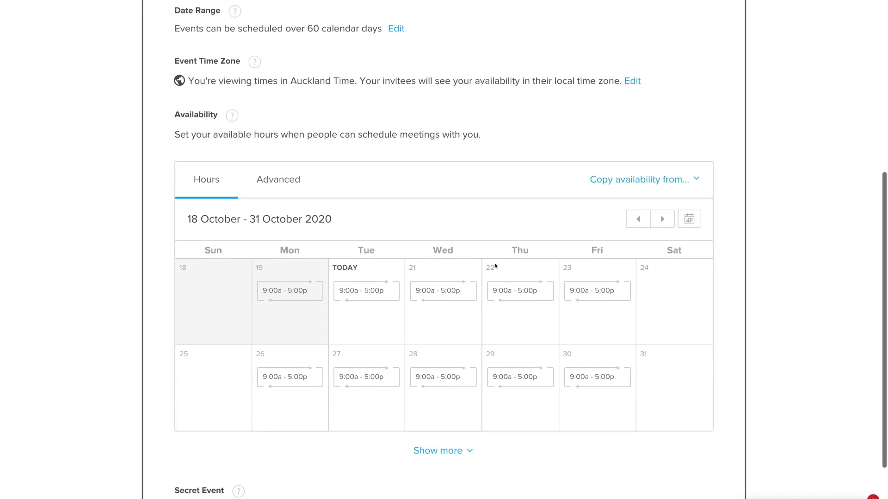
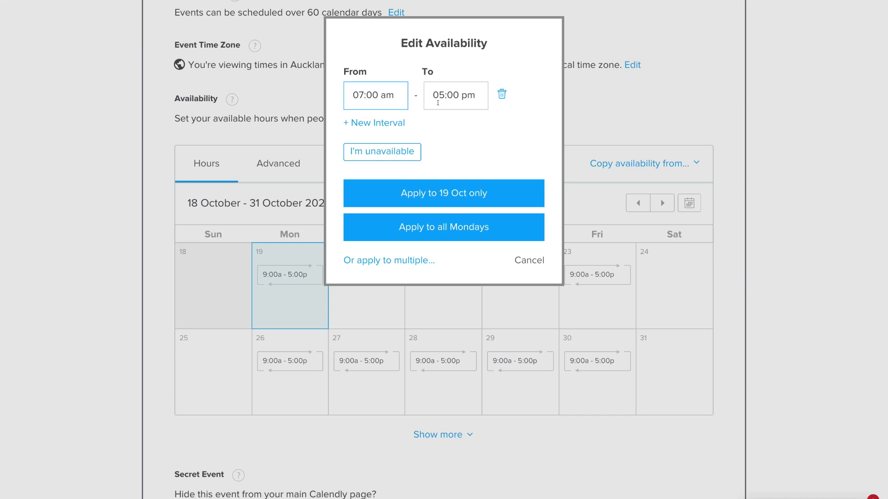
Step: Set the first Monday interval to 7:00am–12:00pm and add a second interval
left_click(442, 95)
key("BackSpace")
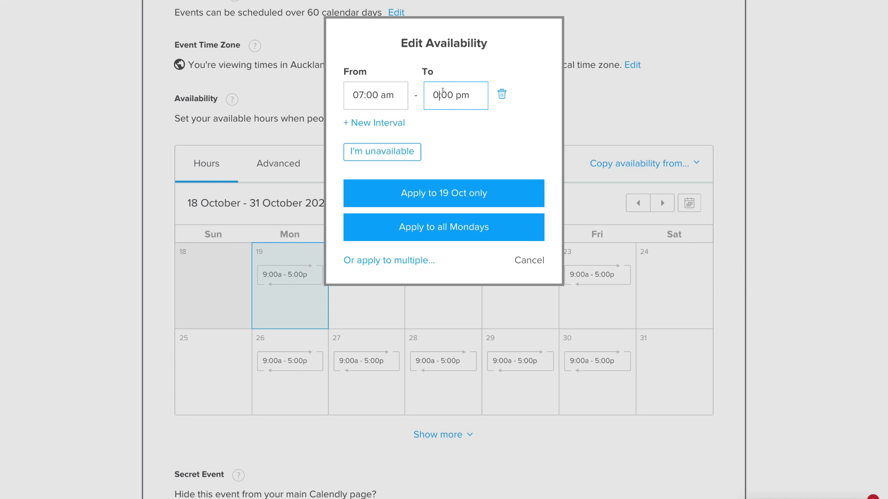
type("7")
left_click(448, 114)
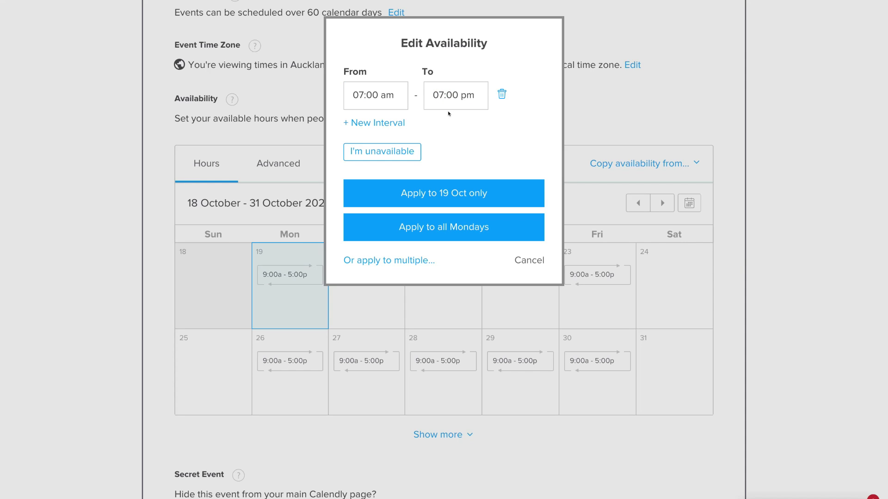
left_click(377, 123)
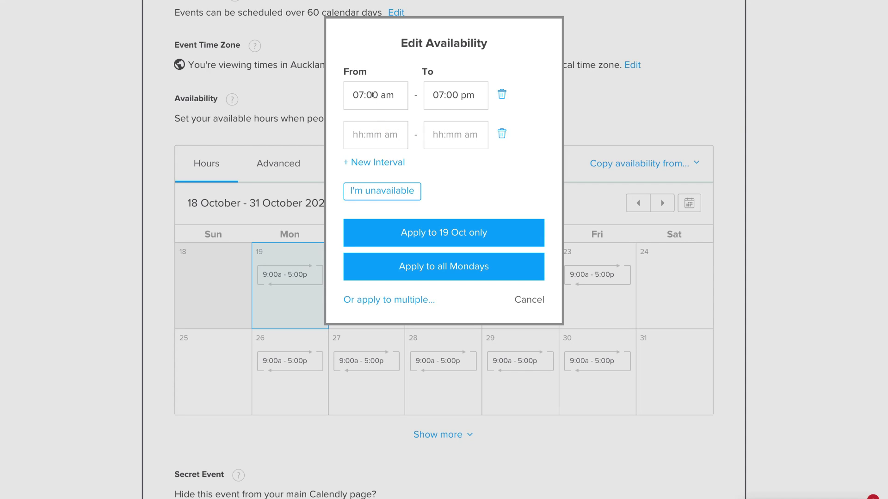
left_click(441, 95)
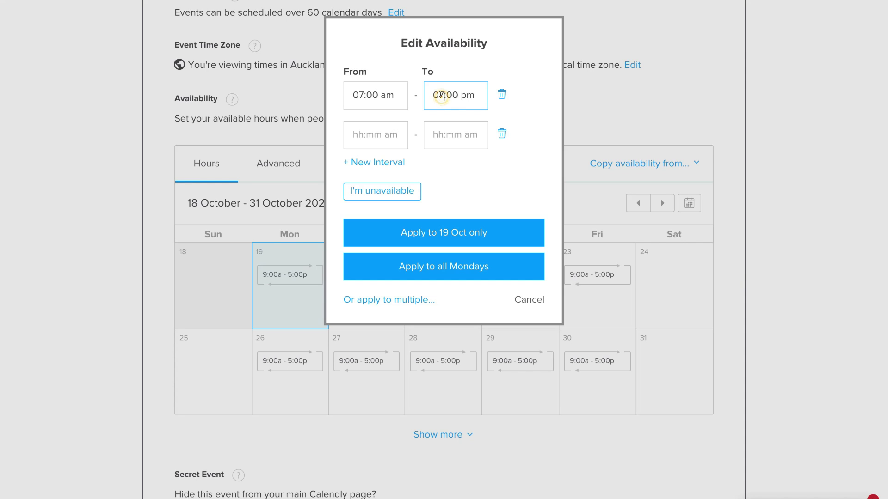
key("BackSpace")
type("12")
left_click(436, 94)
key("BackSpace")
Step: Make the second interval run from 2:00pm to 5:00pm
left_click(381, 136)
type("2pm")
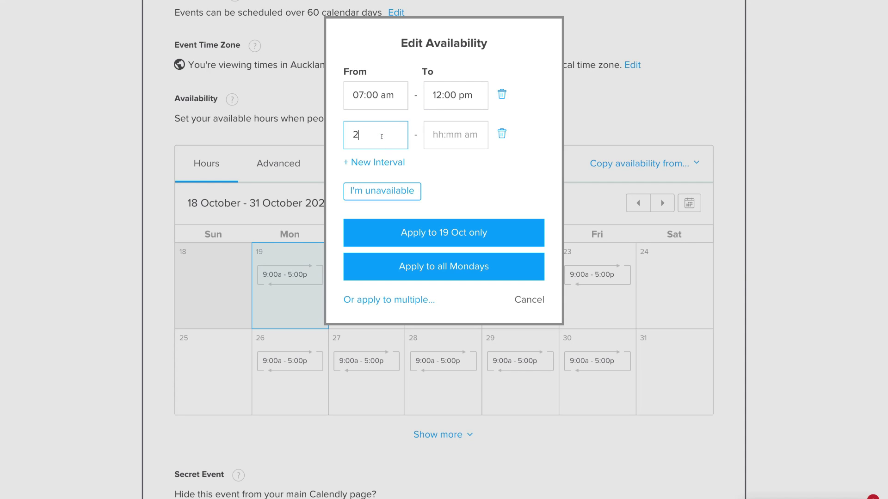
left_click(460, 128)
type("5pm")
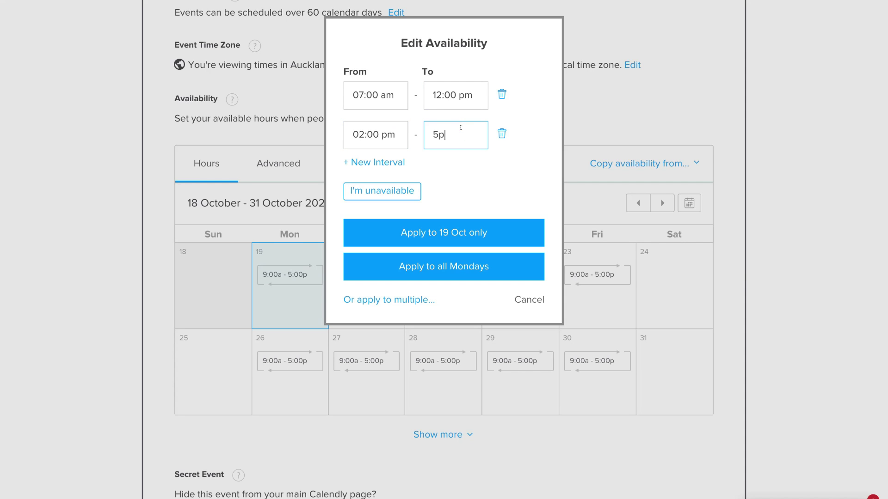
left_click(462, 161)
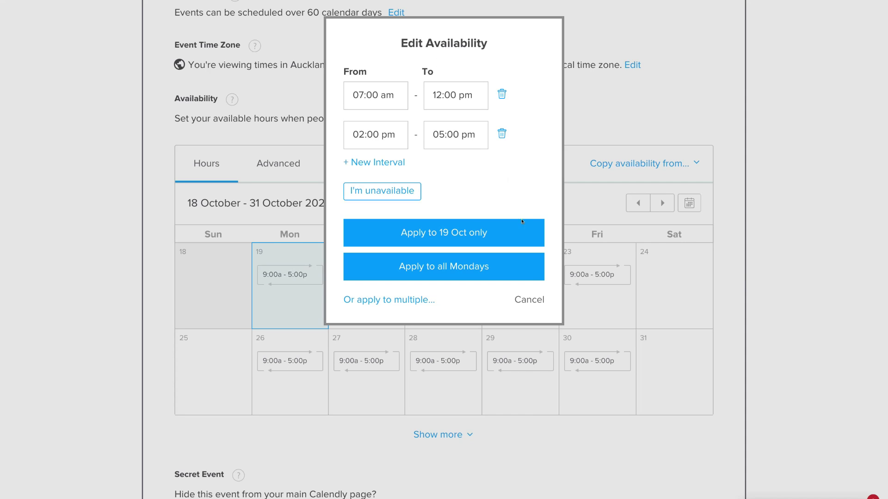
Step: Apply the split hours to all Mondays and extend the calendar through 21 November 2020
left_click(461, 267)
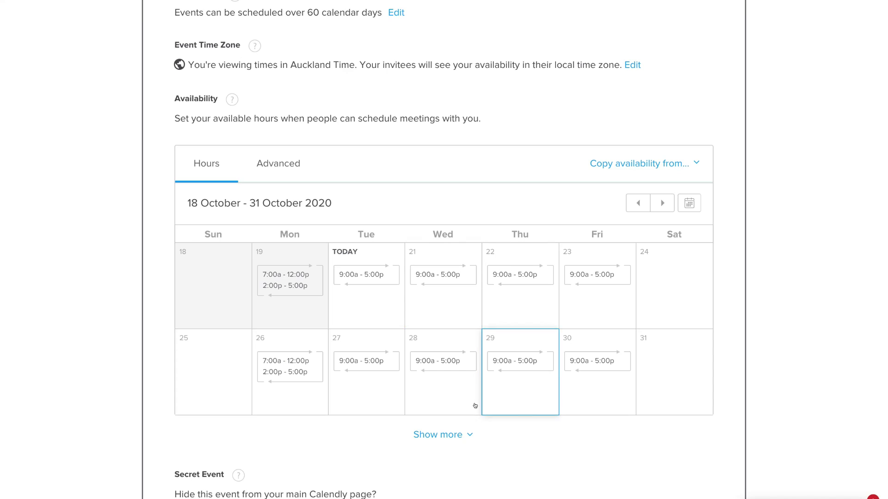
left_click(446, 434)
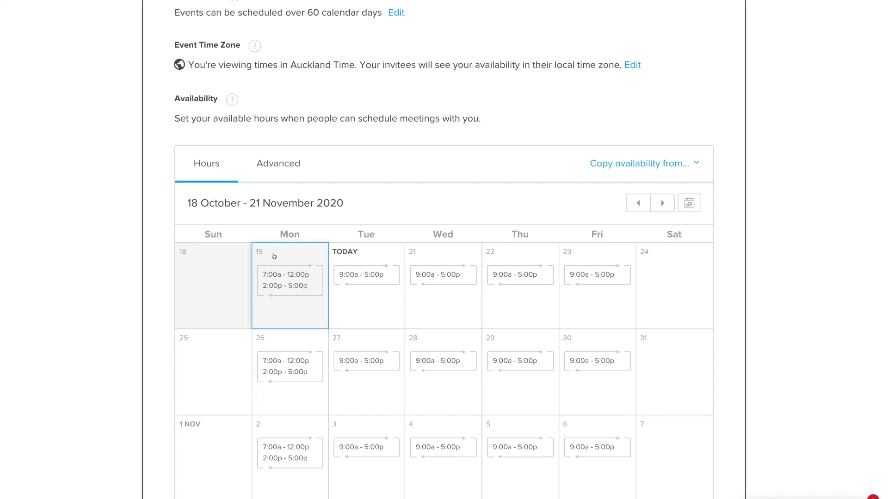
scroll(276, 361, "down", 2)
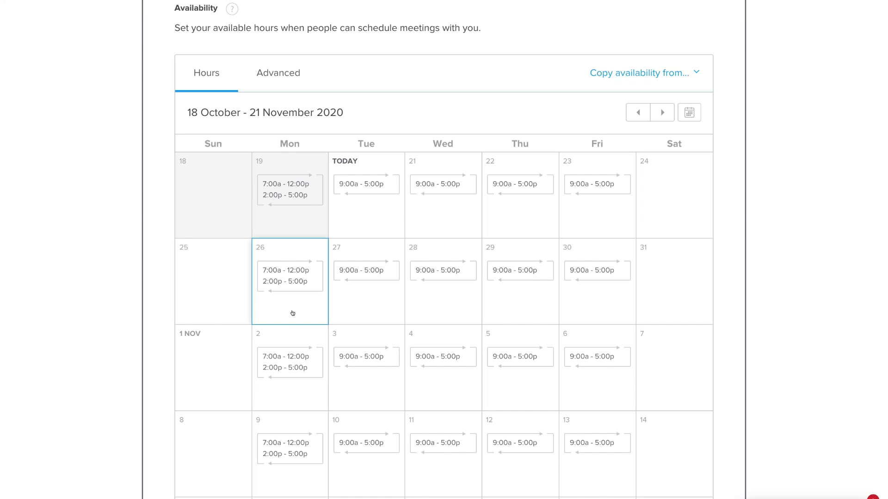
scroll(292, 312, "down", 1)
scroll(292, 312, "up", 2)
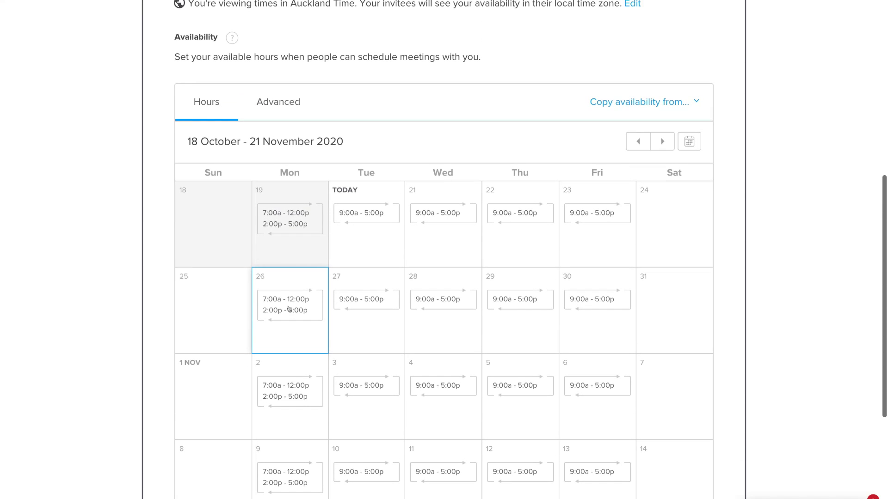
Step: Mark Tuesday 20 Oct unavailable and apply that to every Tuesday
left_click(372, 237)
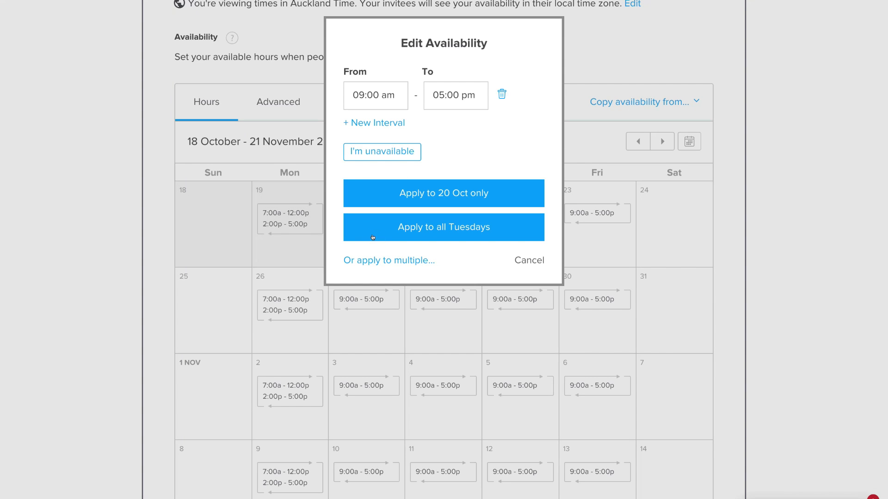
left_click(372, 151)
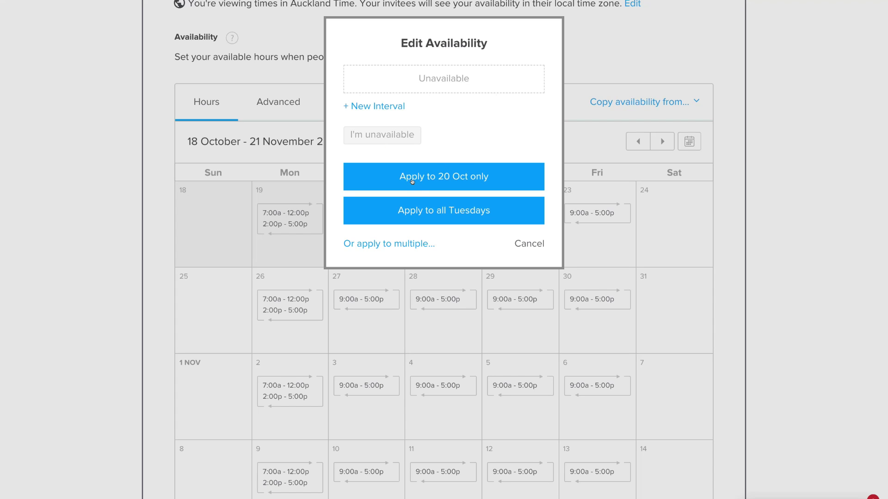
left_click(418, 213)
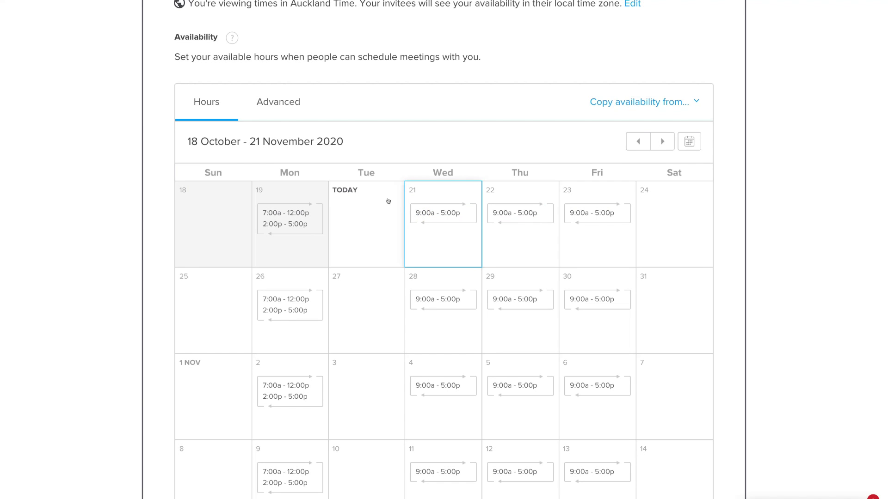
scroll(374, 314, "down", 2)
scroll(375, 314, "down", 2)
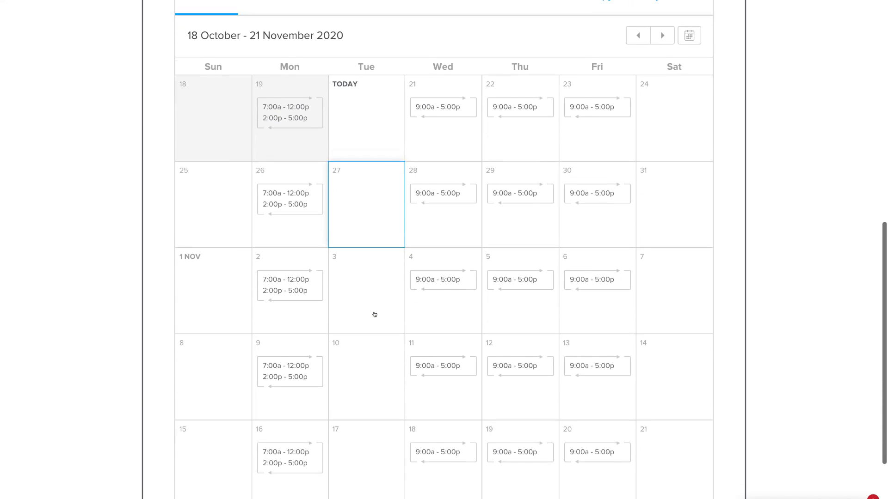
scroll(373, 313, "up", 3)
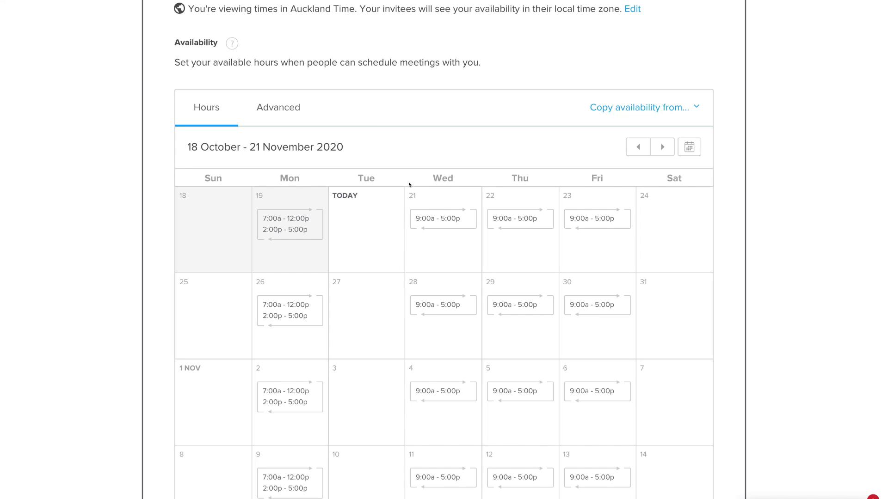
Step: In advanced availability settings, keep 30 min increments and allow at most 3 events per day
left_click(281, 111)
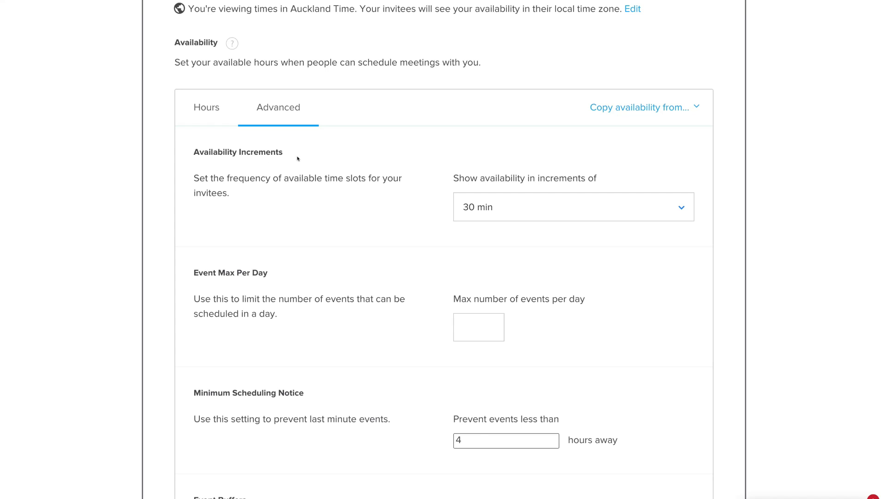
left_click(541, 204)
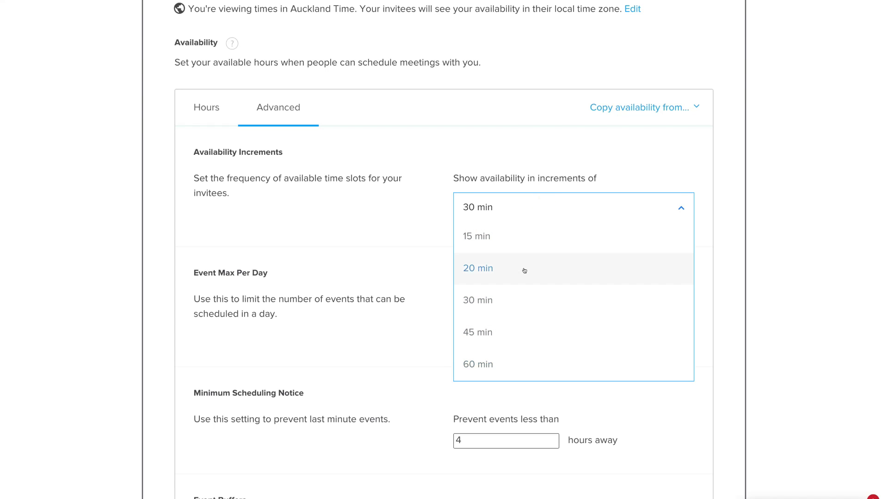
left_click(527, 213)
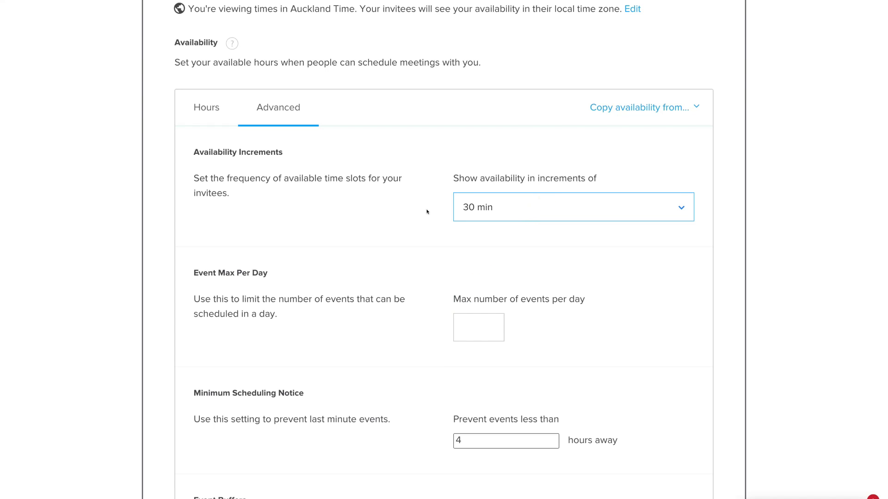
scroll(427, 211, "down", 3)
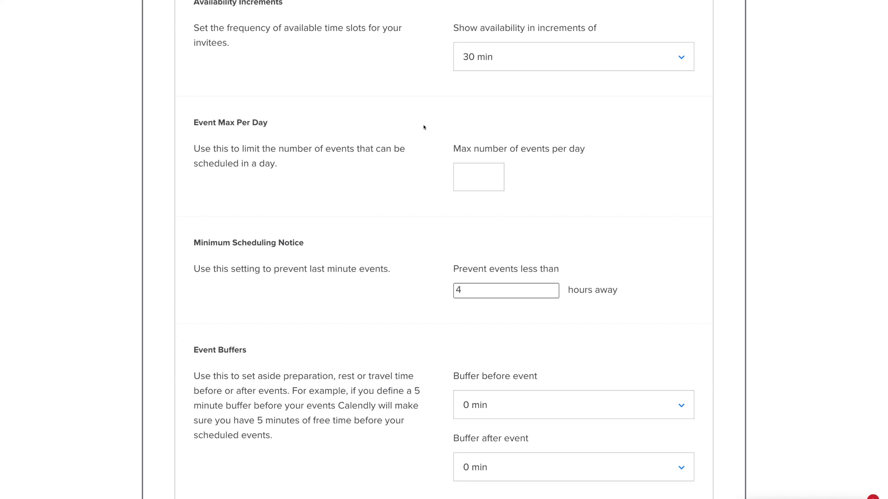
left_click(464, 169)
type("3")
Step: Require 24 hours minimum notice and add 5 min buffers before and after events
scroll(416, 251, "down", 1)
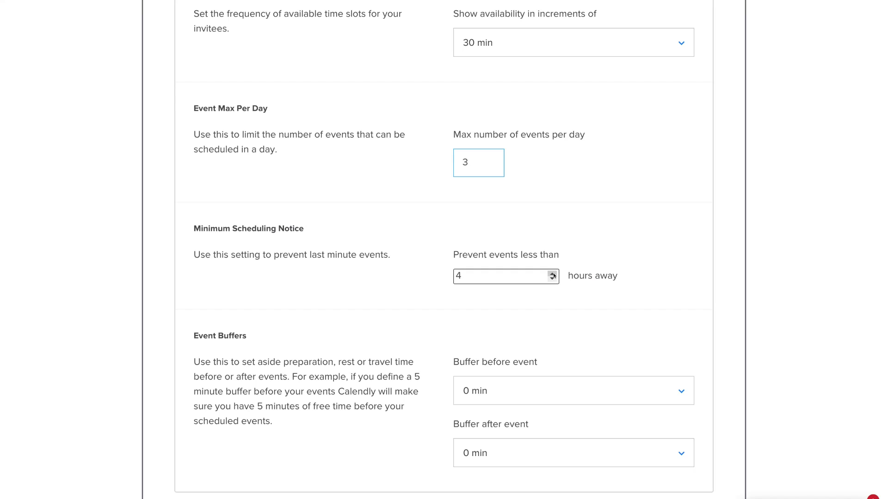
left_click_drag(553, 273, 552, 274)
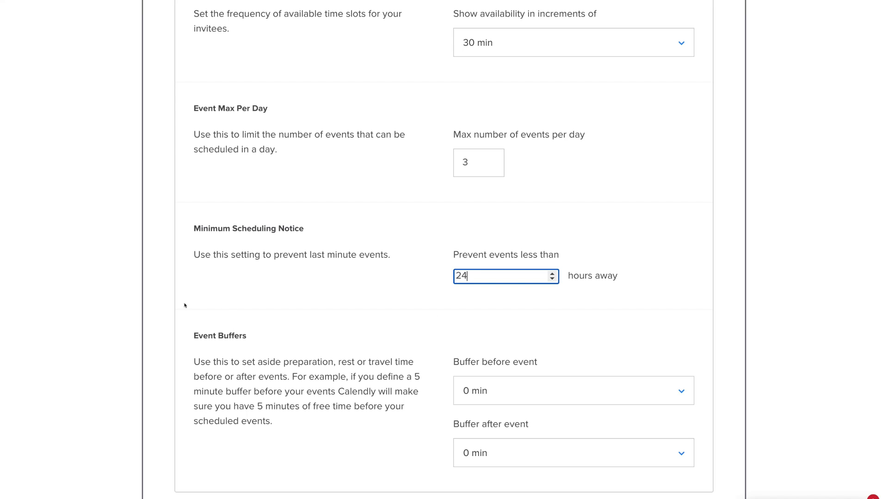
left_click(276, 351)
scroll(396, 301, "down", 2)
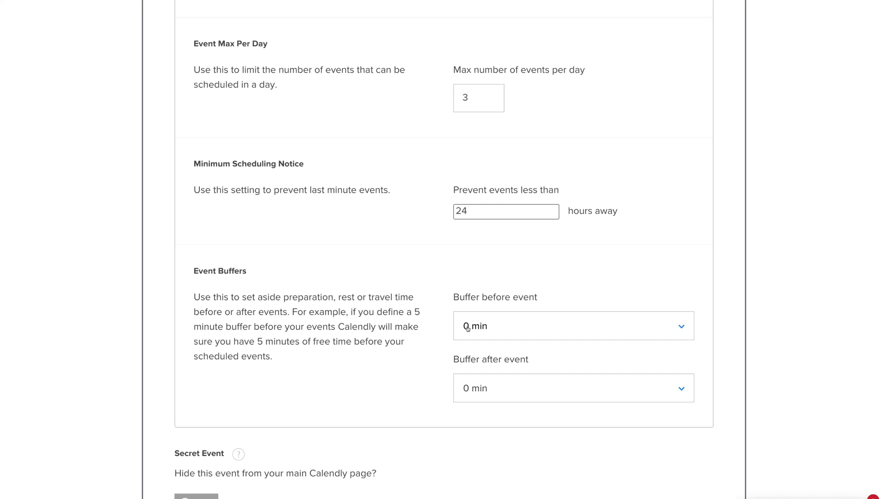
left_click(494, 323)
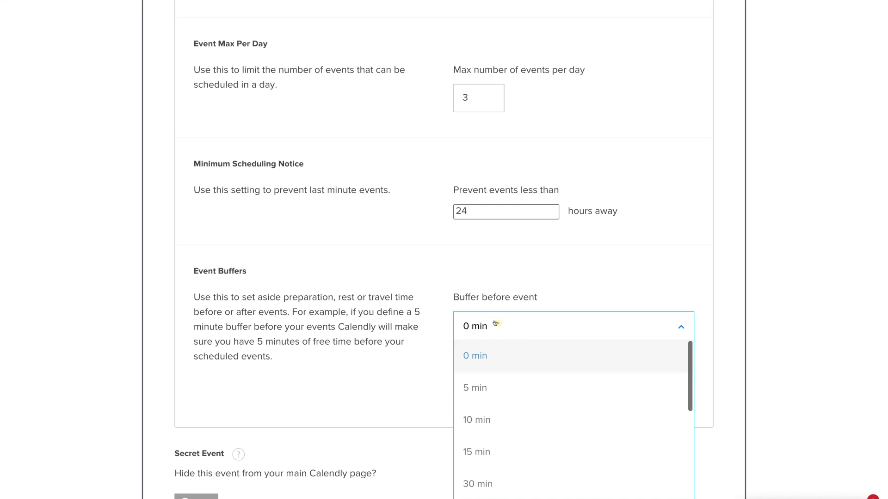
left_click(486, 389)
left_click(517, 386)
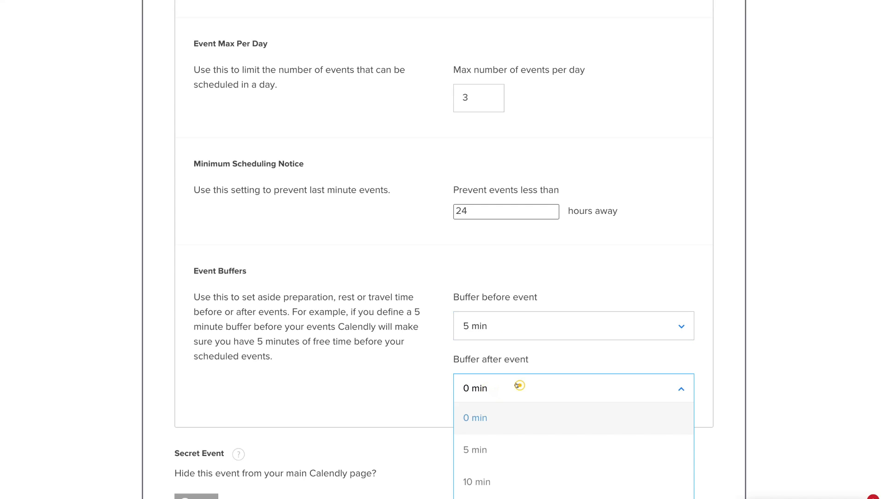
left_click(503, 450)
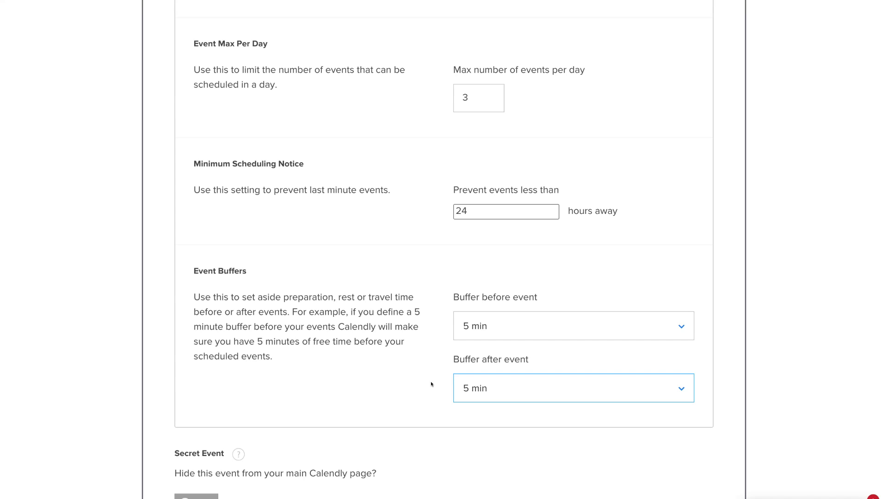
Step: Make Strategy Session a secret event and return to the event summary
scroll(431, 384, "down", 1)
scroll(431, 384, "up", 5)
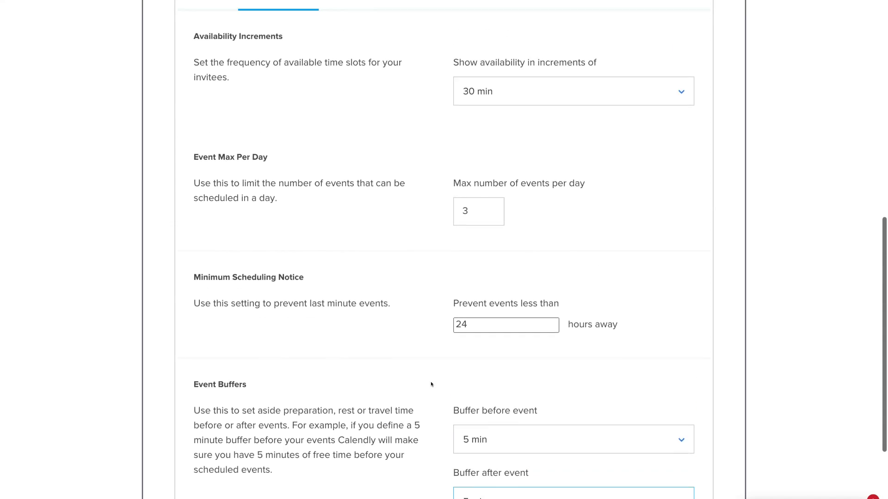
scroll(431, 385, "down", 7)
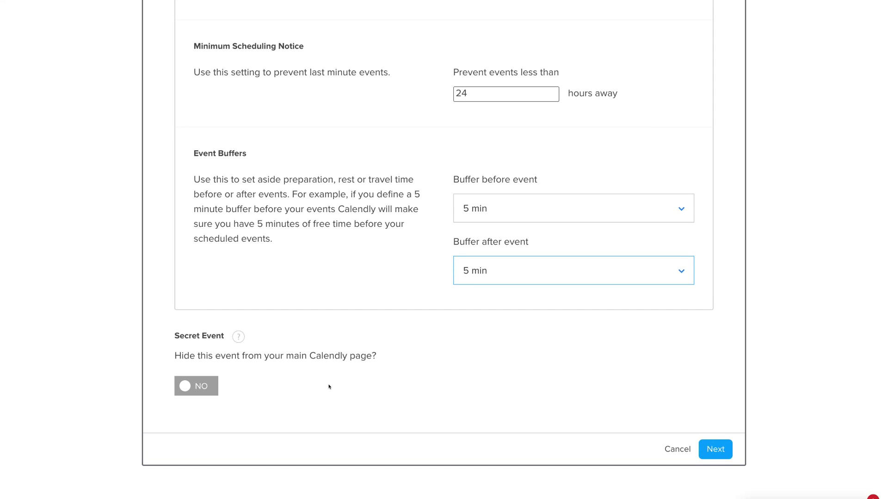
left_click(193, 386)
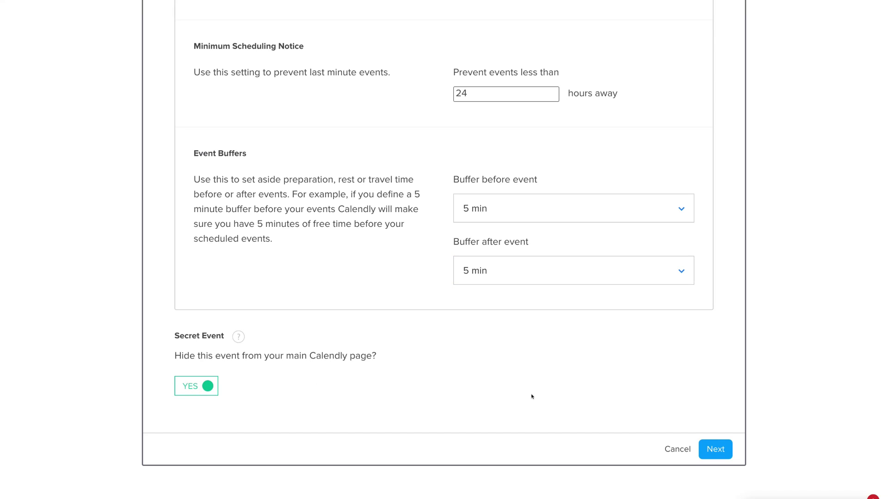
left_click(715, 450)
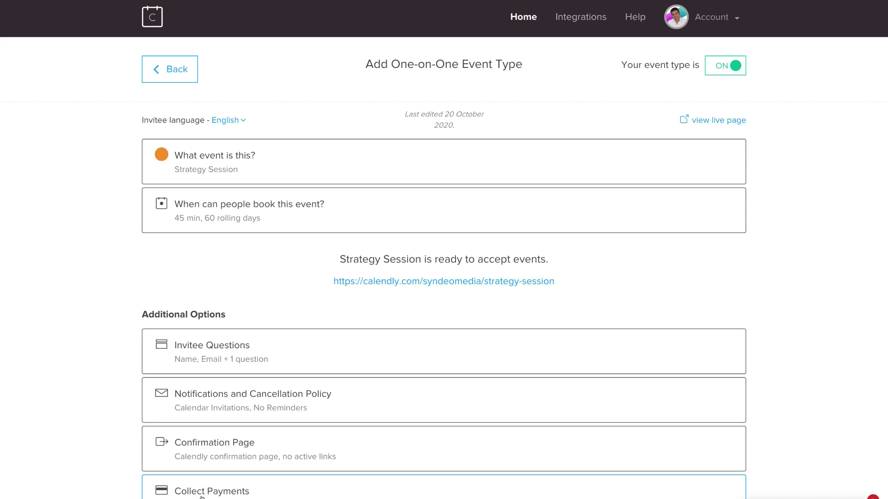
Step: Turn off 'Allow invitees to add additional guests' on the Name question and save the invitee questions
left_click(300, 353)
scroll(298, 351, "down", 1)
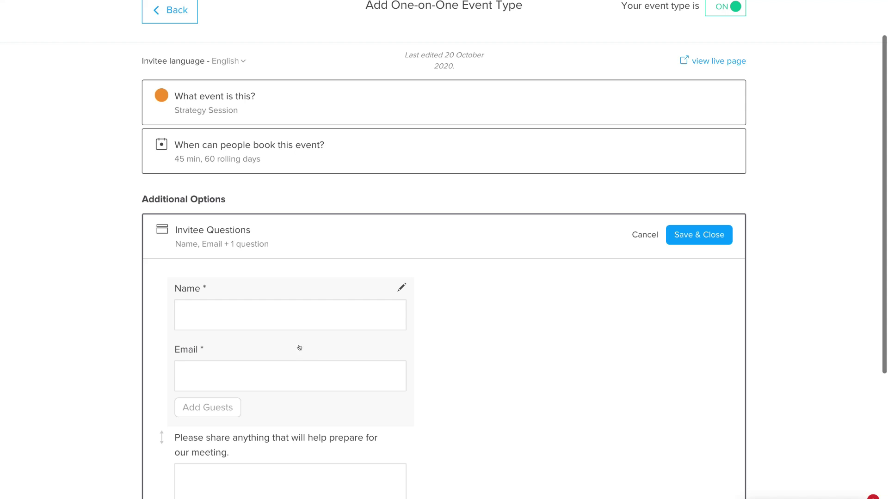
scroll(403, 313, "down", 1)
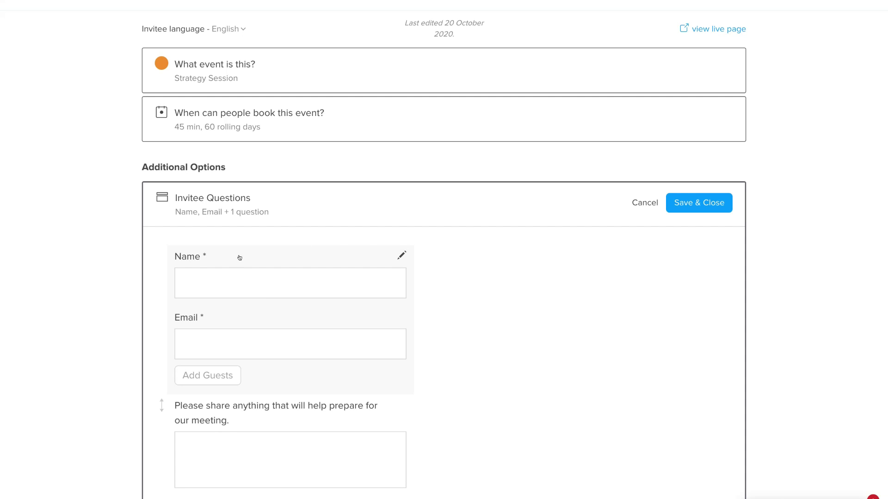
left_click(402, 256)
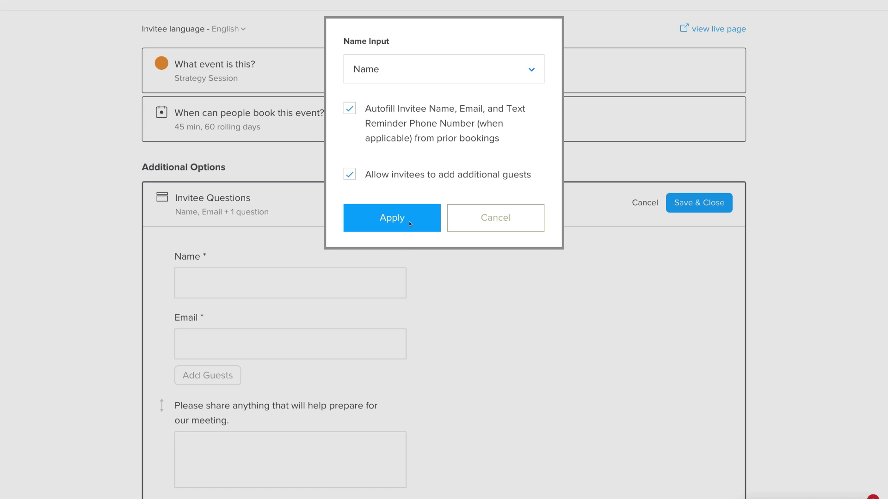
left_click(405, 70)
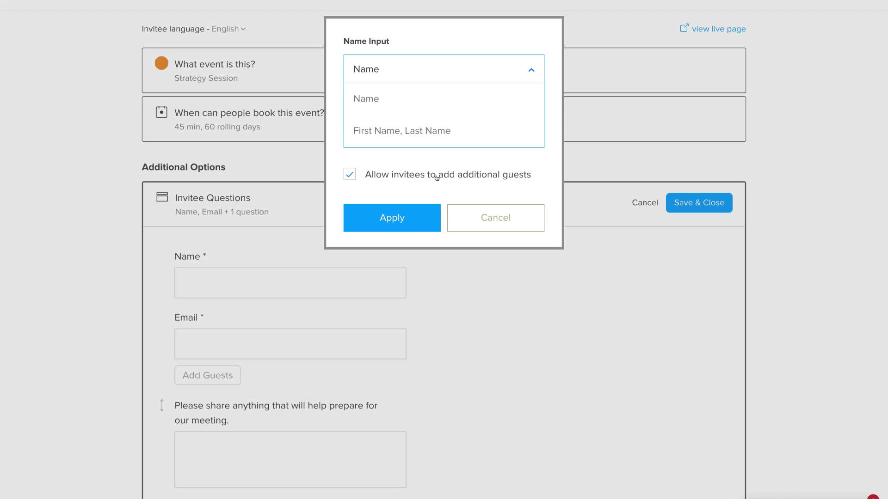
left_click(349, 173)
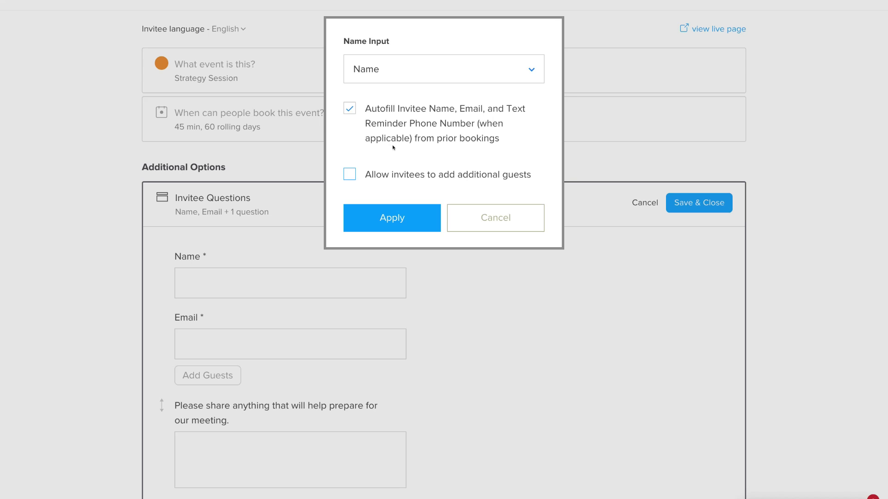
left_click(402, 216)
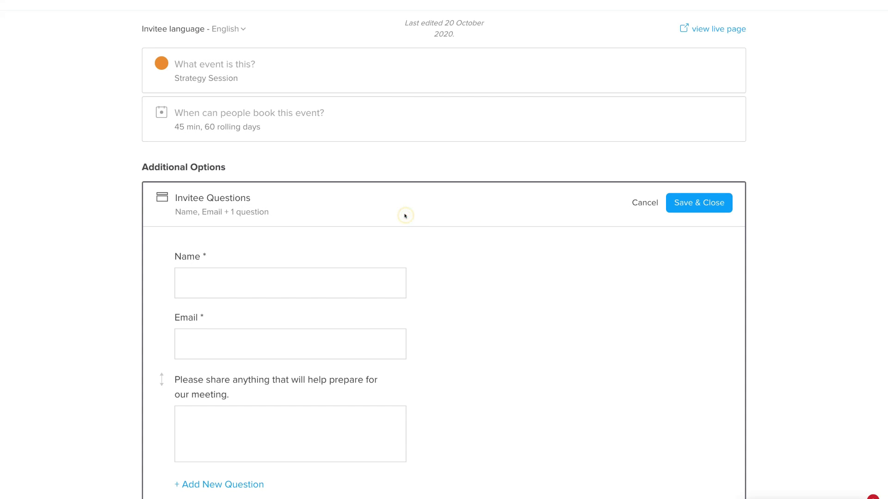
scroll(352, 296, "down", 1)
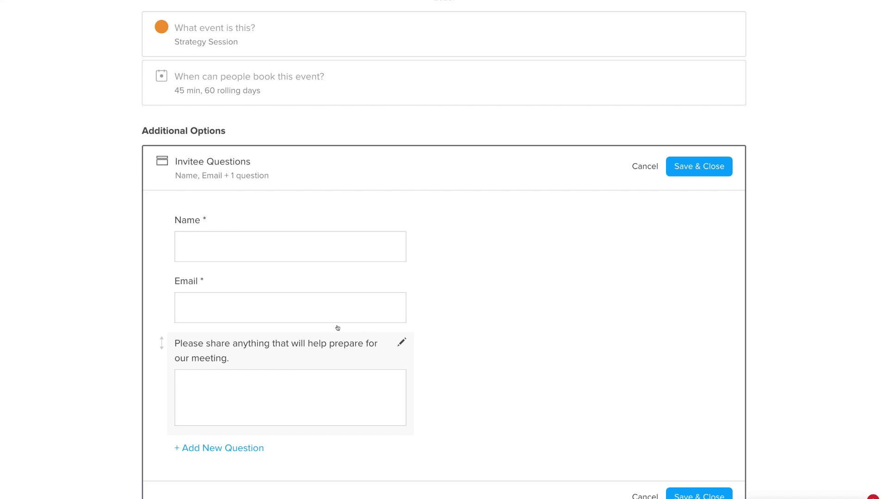
scroll(696, 486, "down", 1)
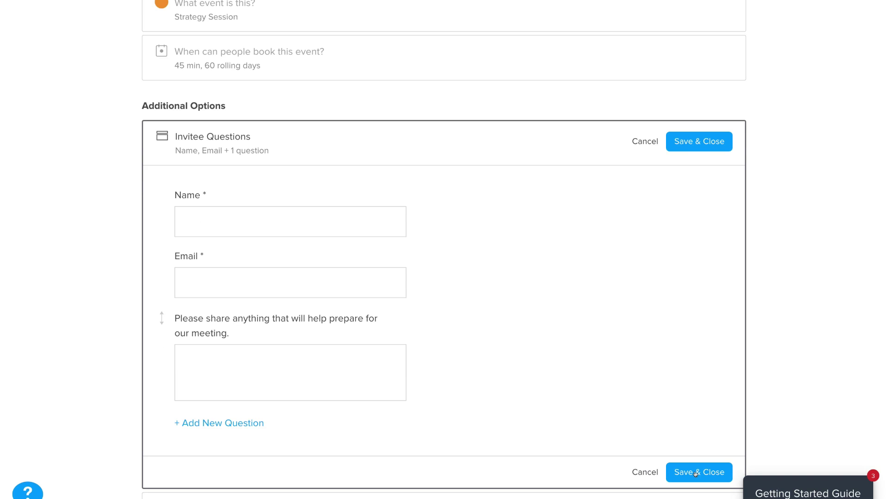
left_click(696, 472)
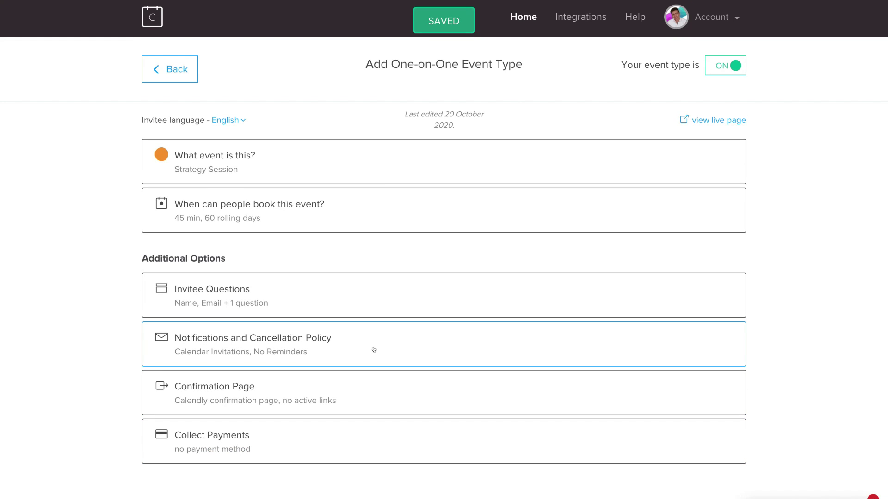
left_click(374, 350)
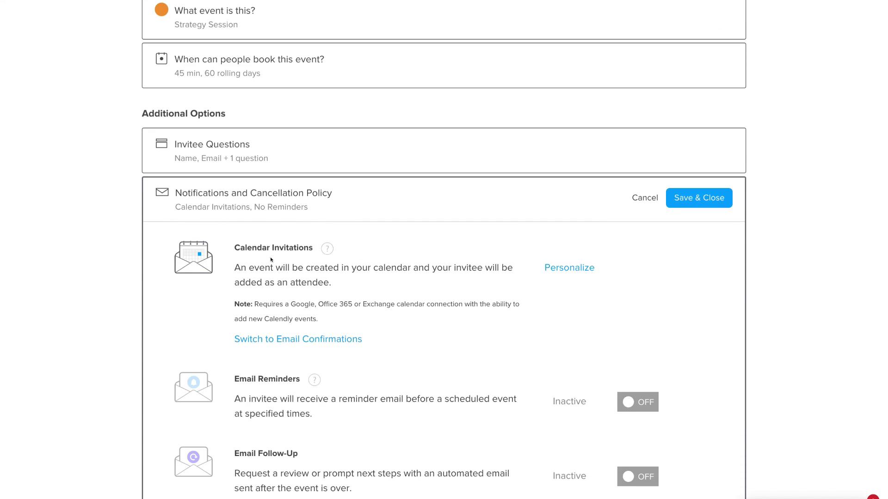
left_click(558, 267)
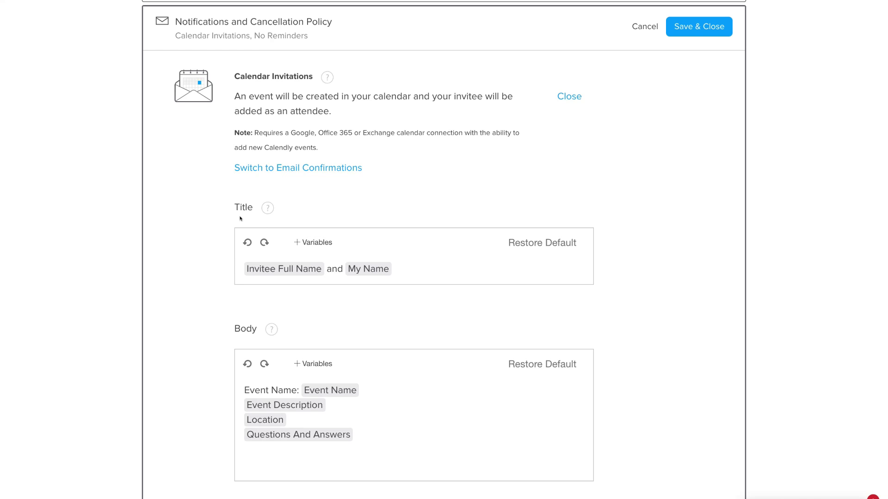
scroll(242, 322, "down", 5)
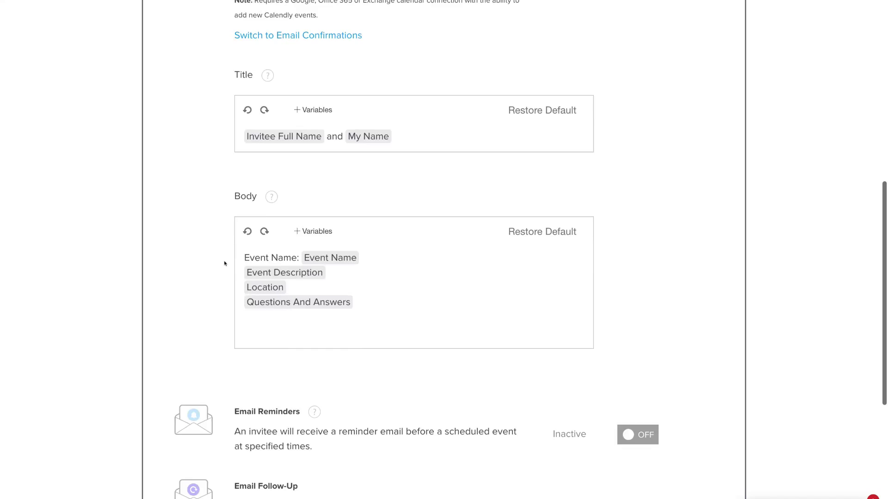
scroll(224, 263, "up", 4)
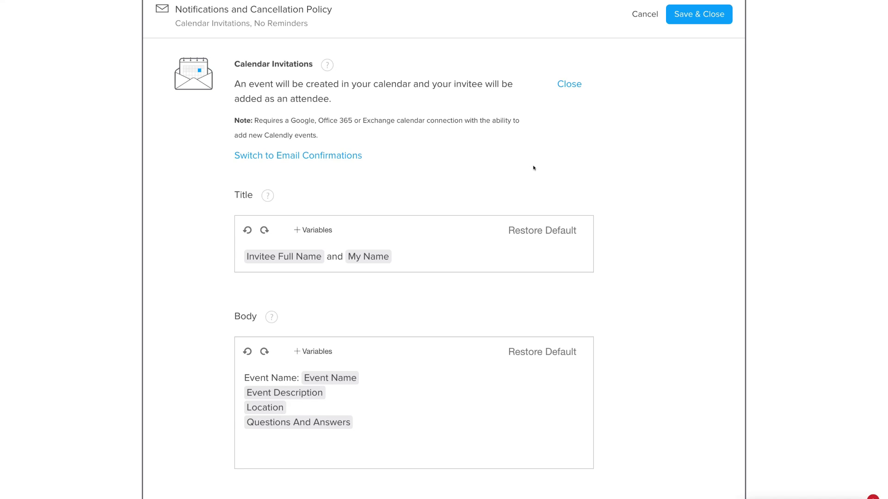
left_click(566, 84)
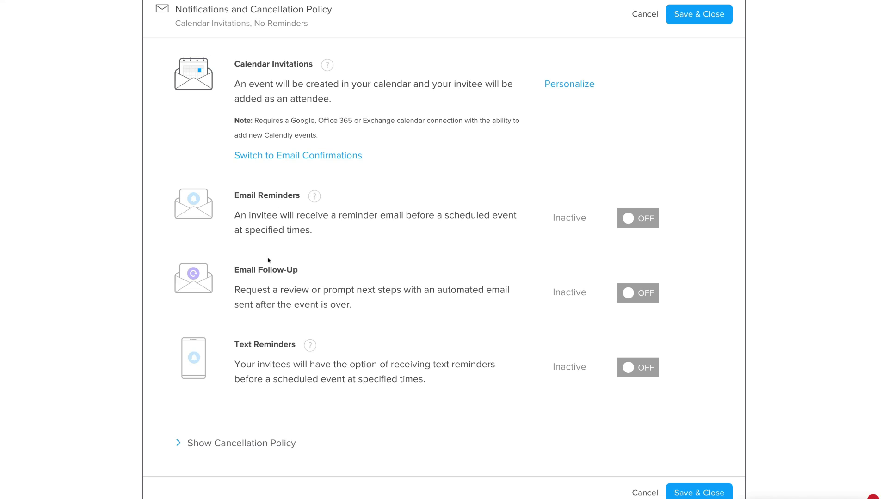
mouse_move(307, 338)
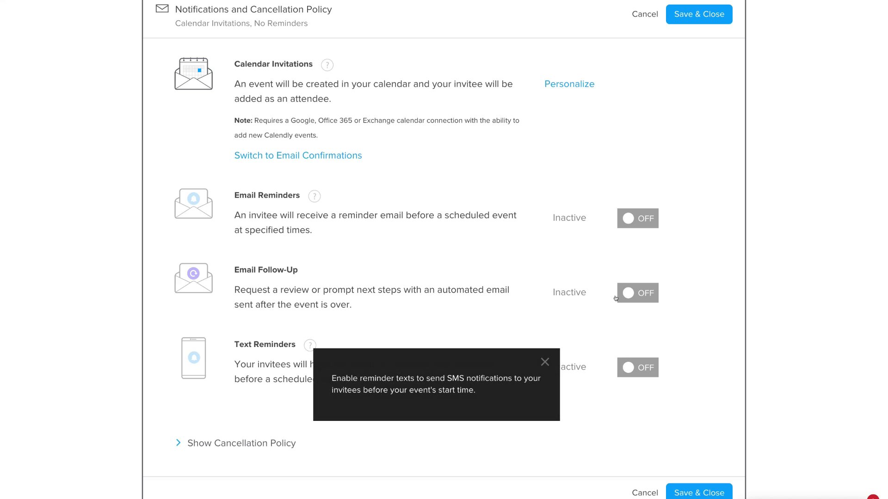
left_click(599, 251)
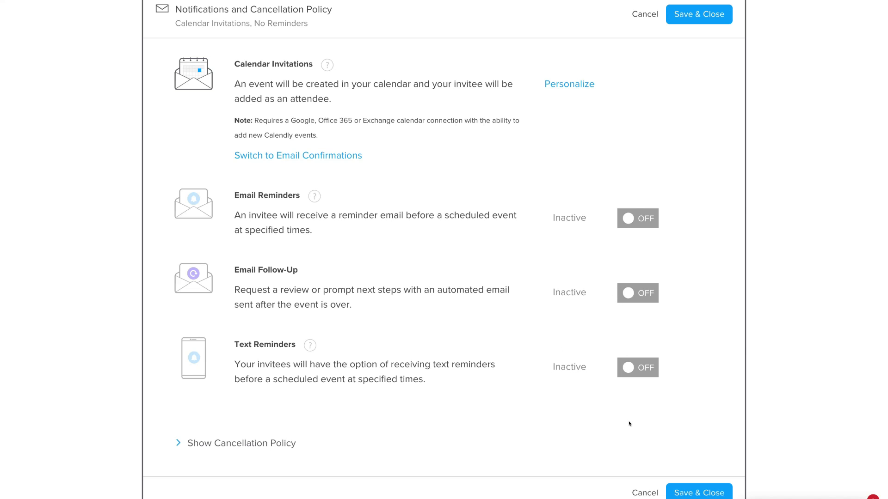
left_click(700, 493)
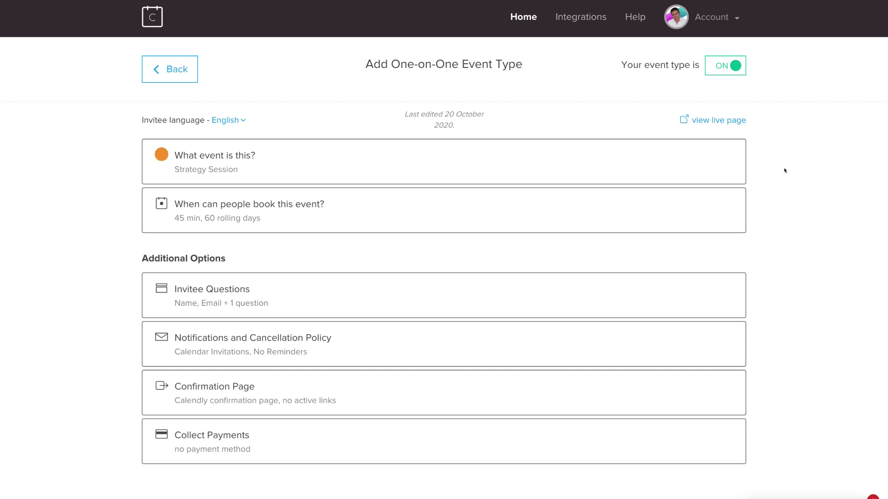
Step: On the live booking page, book Thursday, October 22, 2020 at 10:00am and begin the details form
left_click(713, 121)
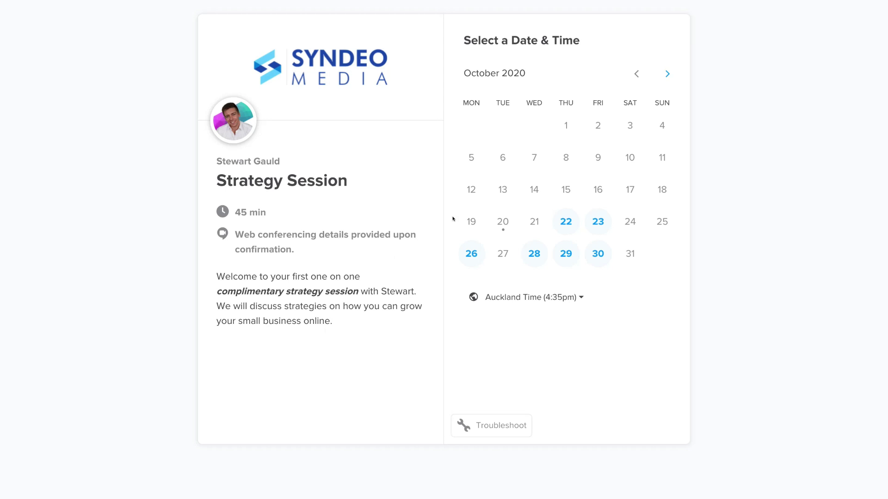
left_click(569, 224)
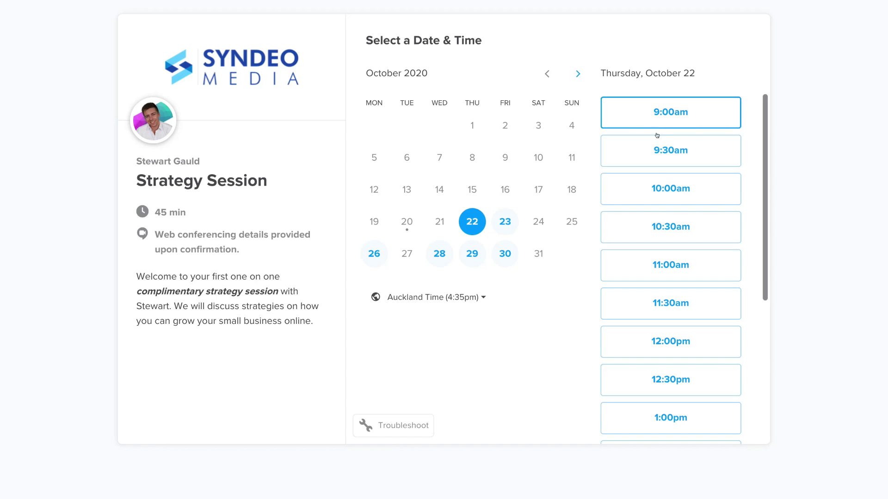
left_click(655, 185)
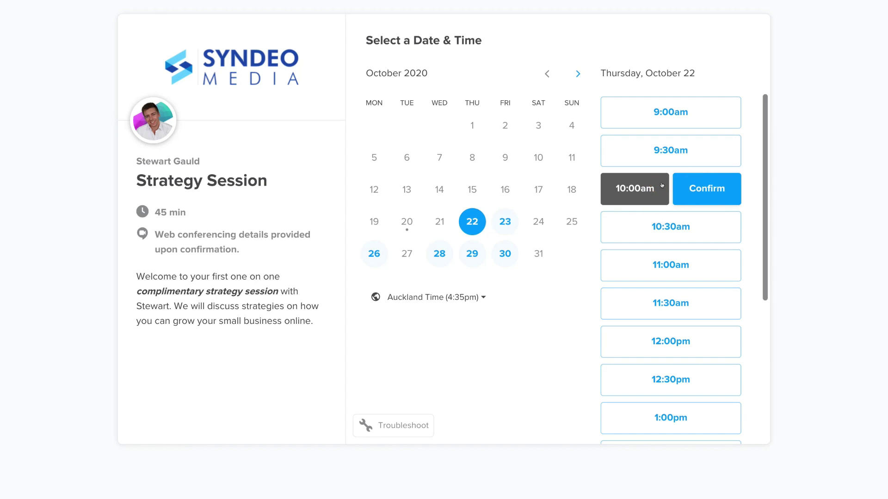
left_click(698, 189)
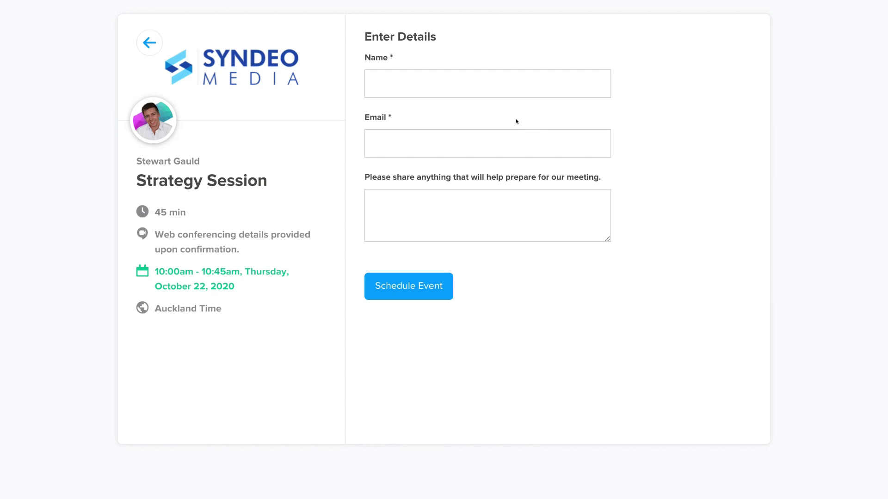
left_click(466, 86)
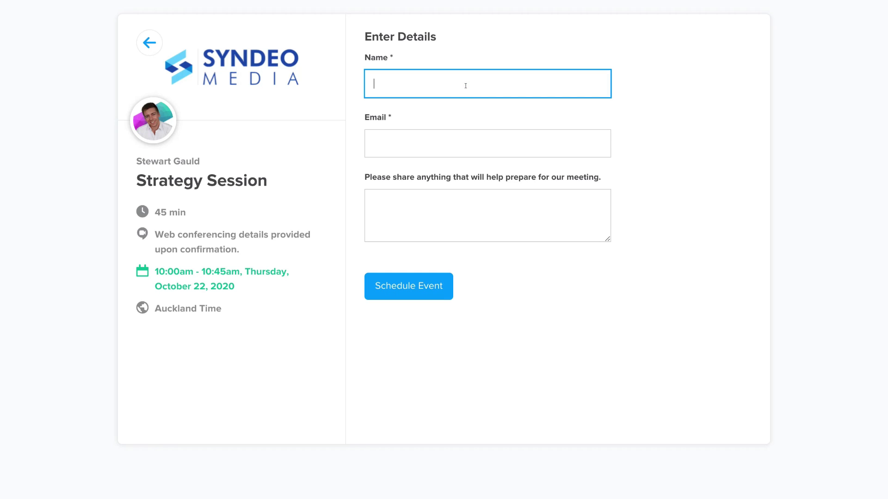